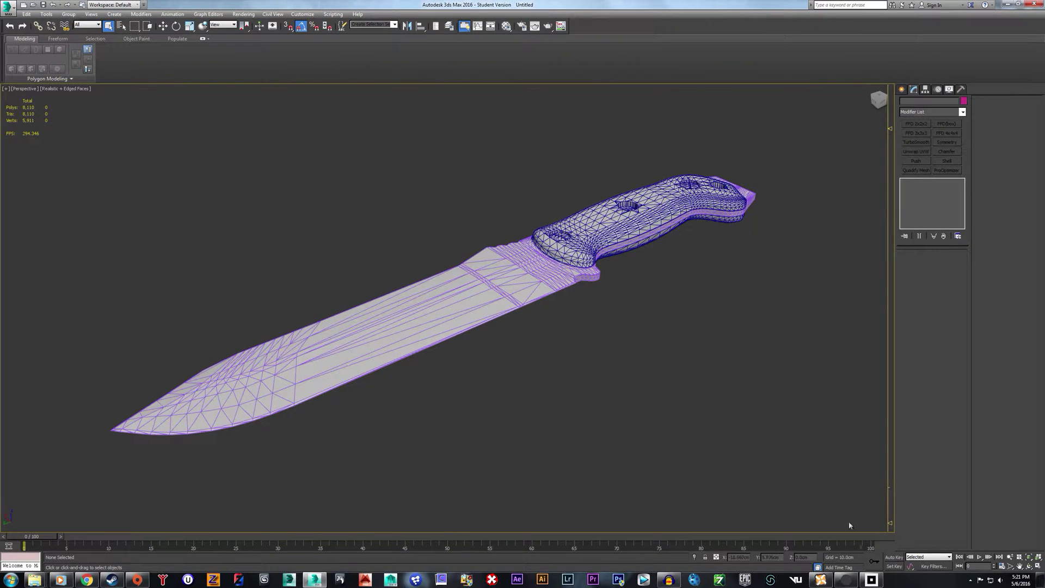
Bring the Bethesda.net Launcher with the Creation Kit: Fallout 4 page to the front.
left_click(871, 579)
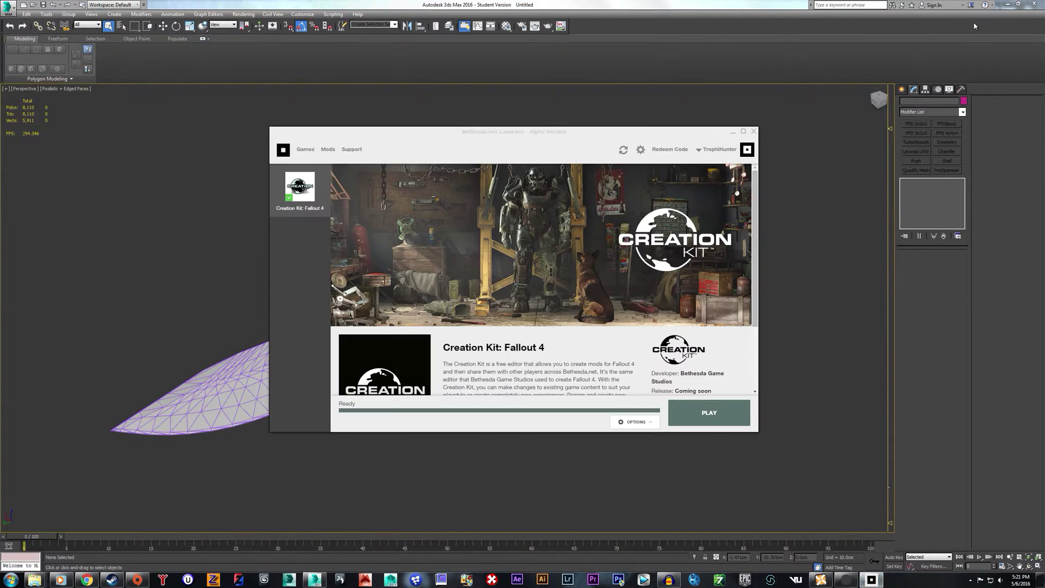
Minimize 3ds Max and start Creation Kit: Fallout 4 from the launcher.
left_click(1008, 5)
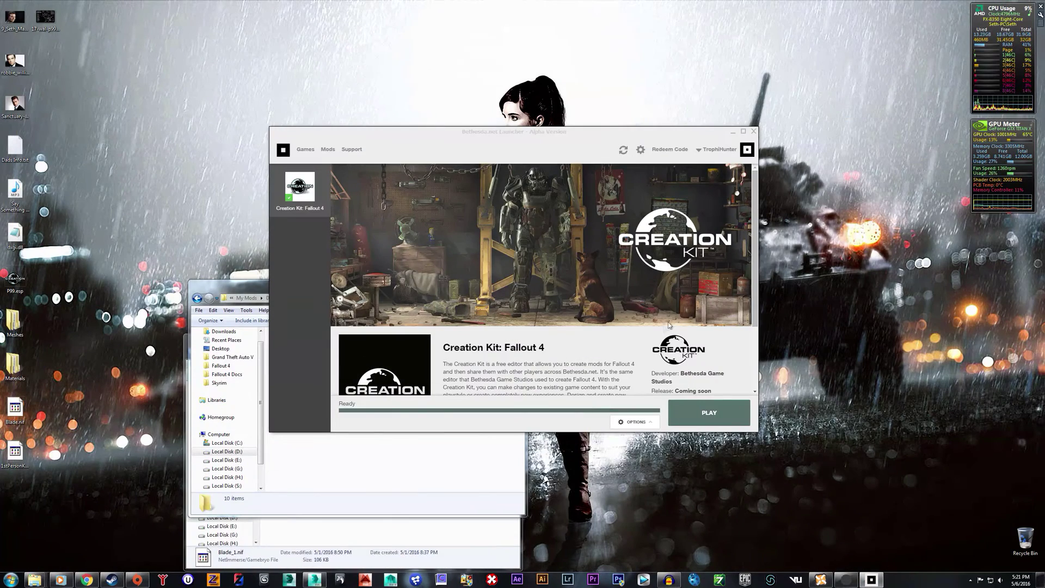
left_click(708, 412)
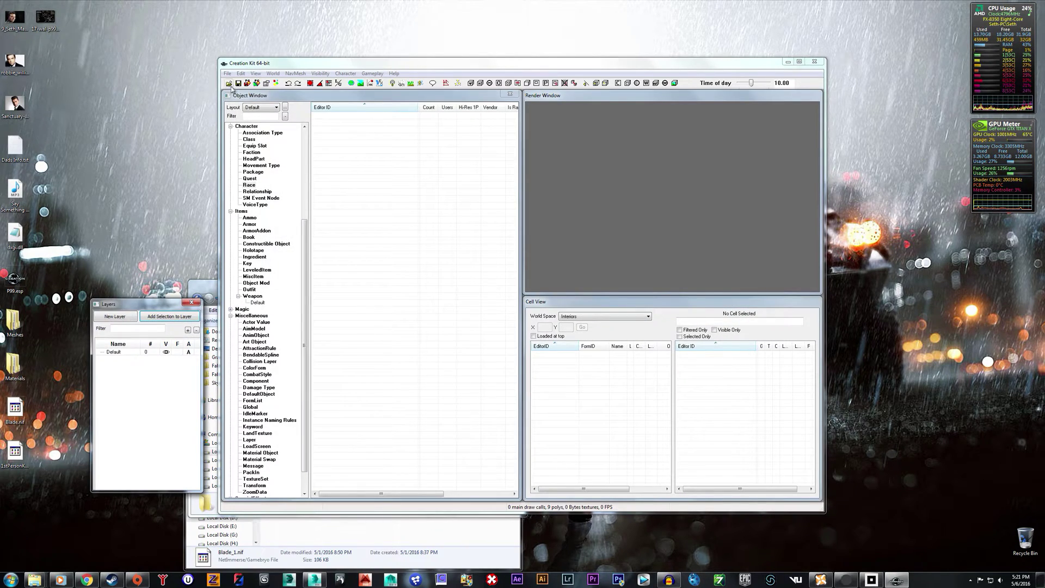
left_click(227, 74)
Load Fallout4.esm and list the race records under Character > Race.
left_click(242, 84)
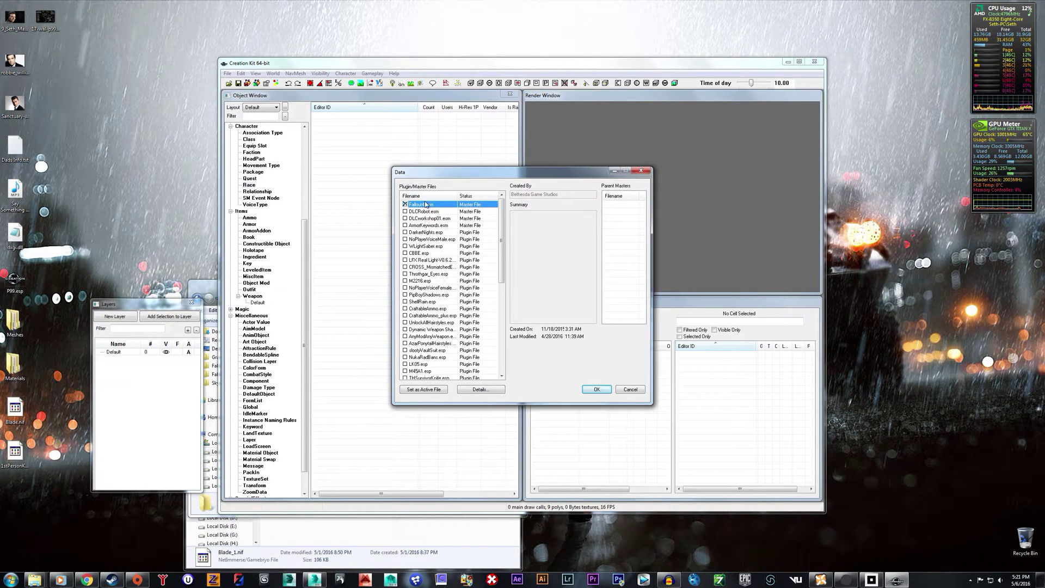
left_click(596, 390)
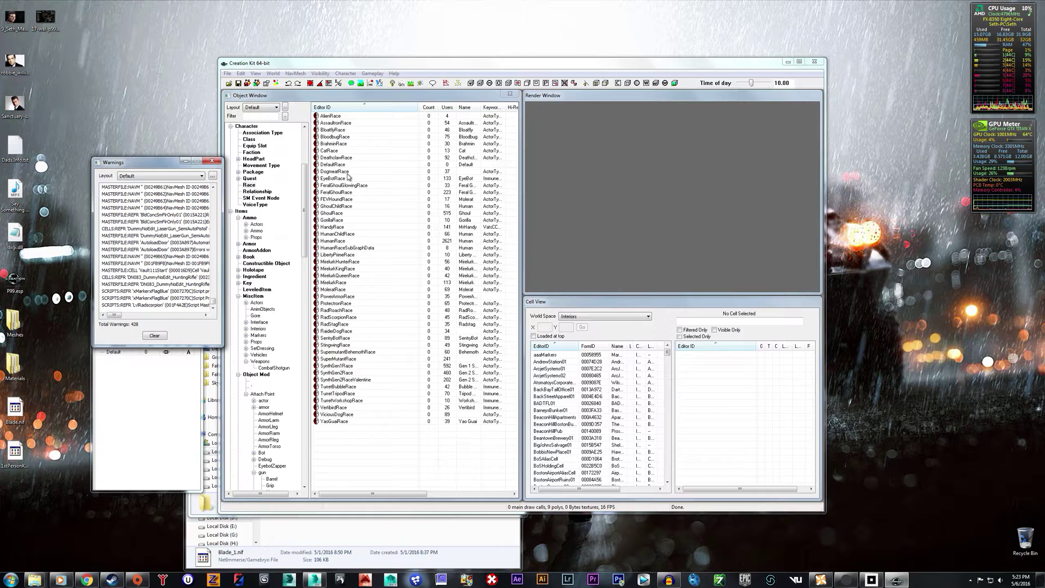
left_click_drag(302, 188, 301, 142)
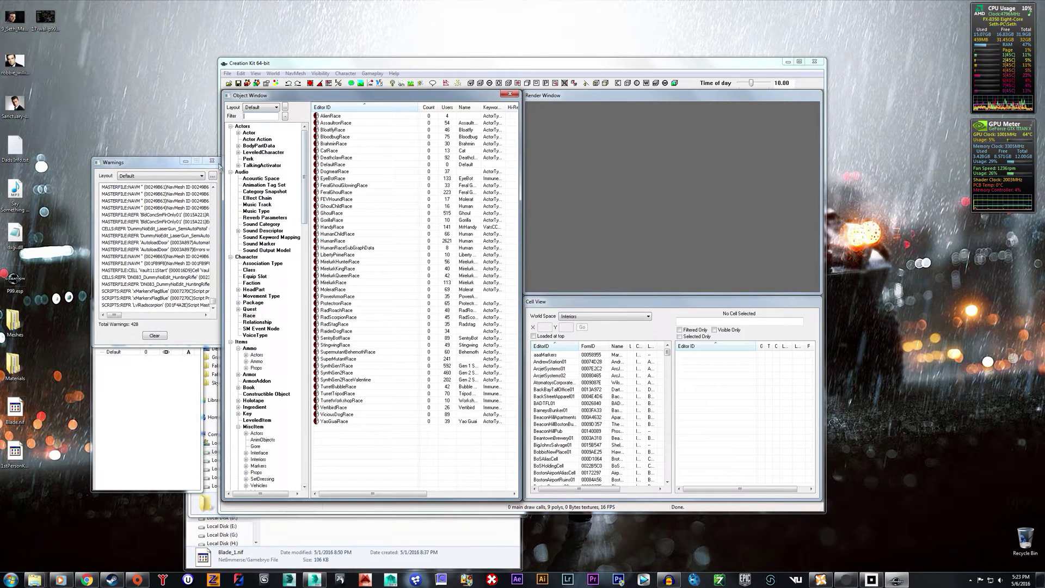
left_click(243, 259)
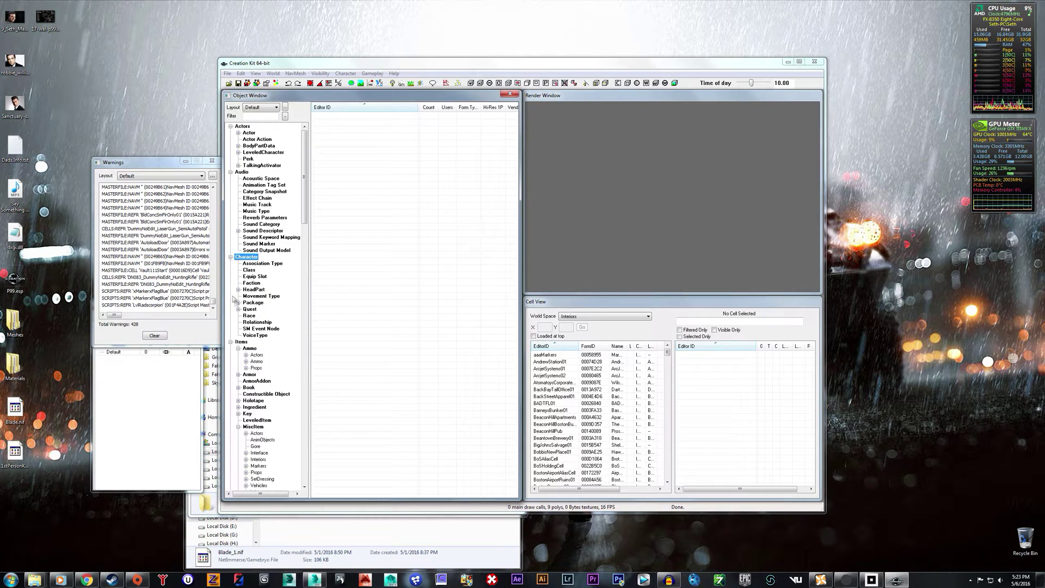
left_click(249, 315)
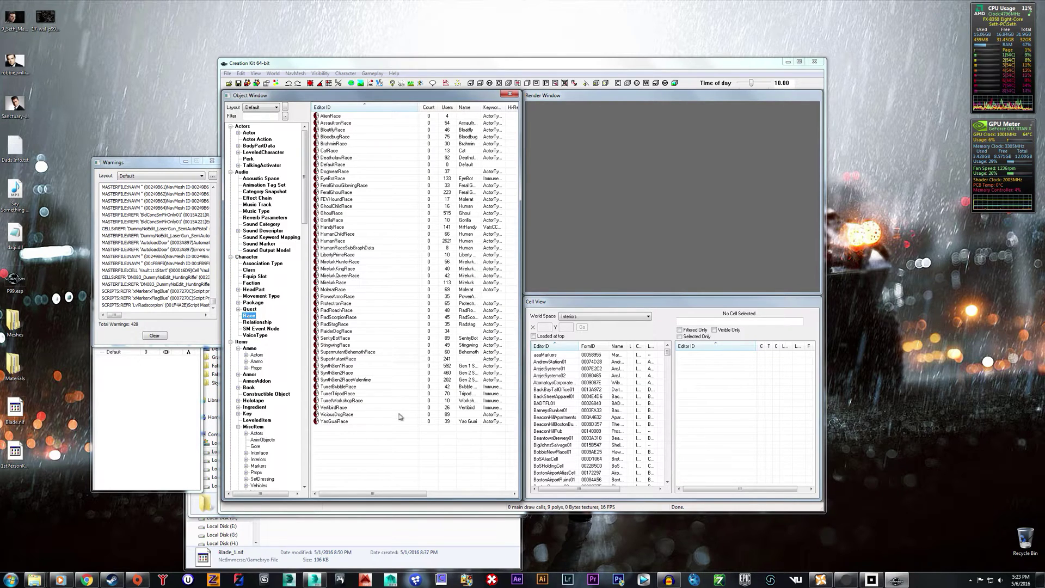
Open HumanRace's female tinting and select Moles - Cheek in the Markings group.
double_click(365, 241)
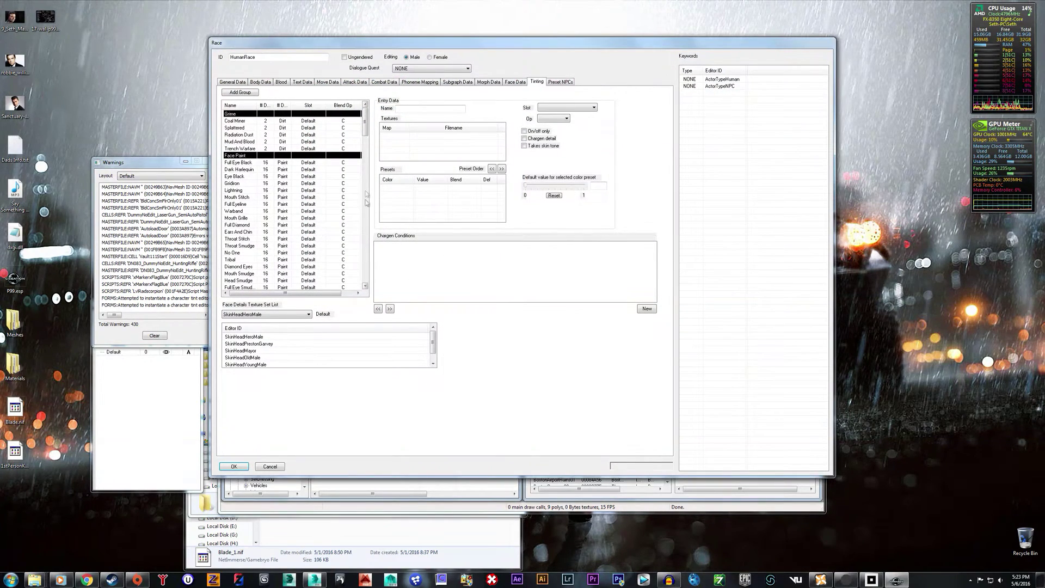
mouse_move(365, 122)
left_mouse_down()
mouse_move(365, 269)
mouse_move(351, 289)
left_mouse_up()
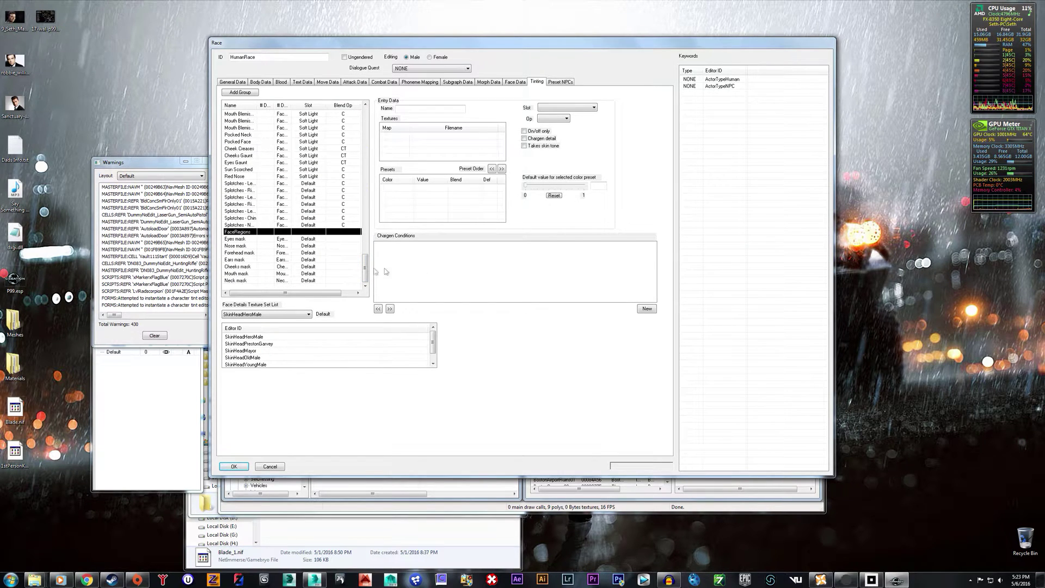
left_click_drag(367, 272, 365, 181)
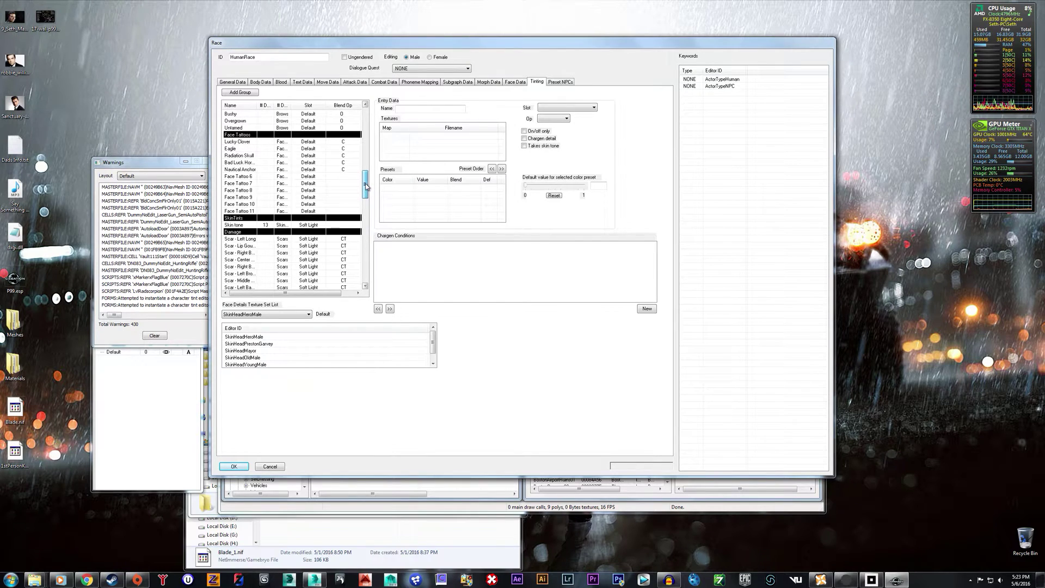
left_click(437, 58)
left_click_drag(365, 122, 366, 278)
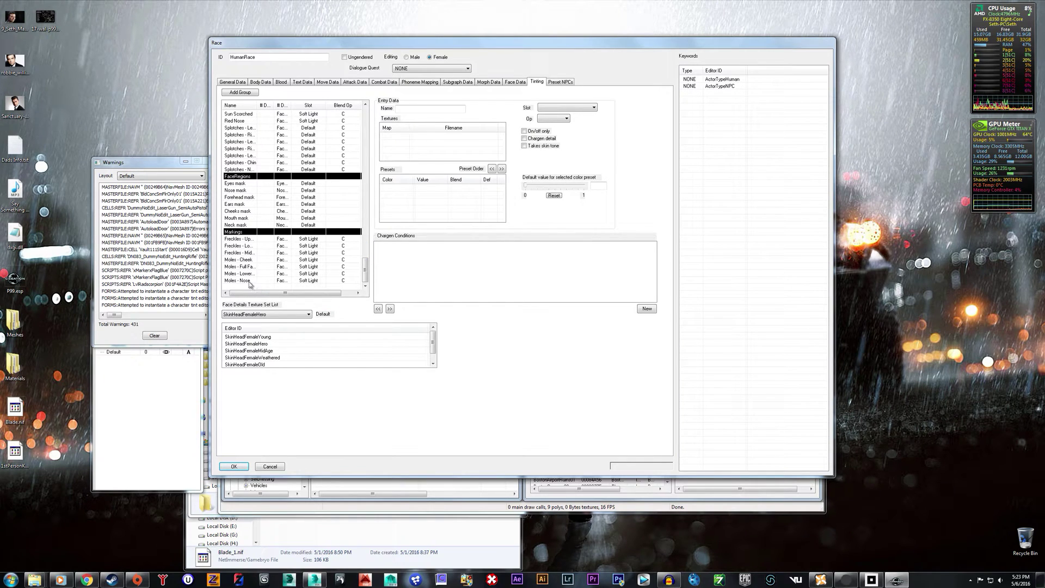
left_click(240, 233)
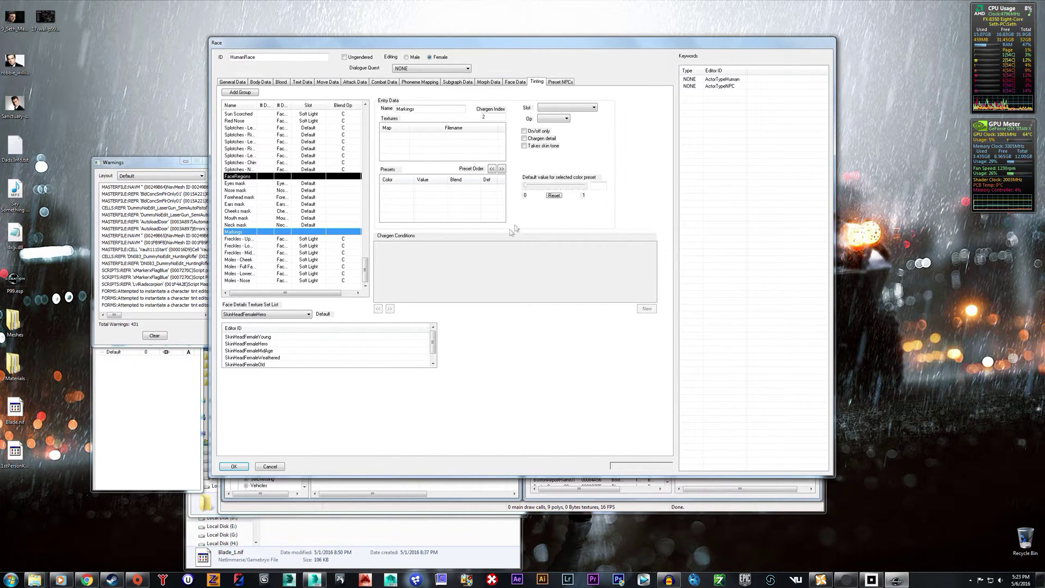
left_click(245, 260)
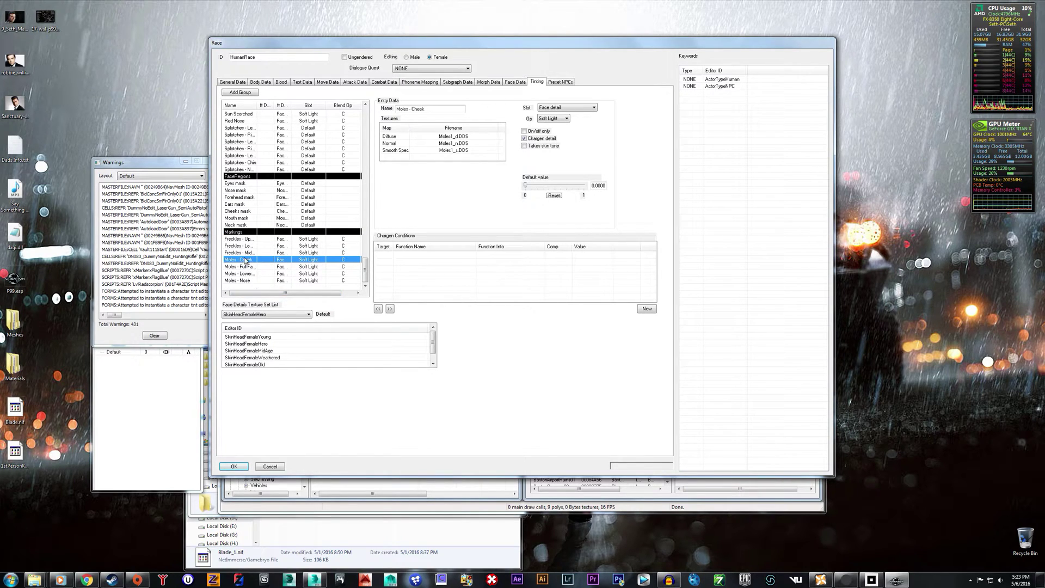
right_click(245, 260)
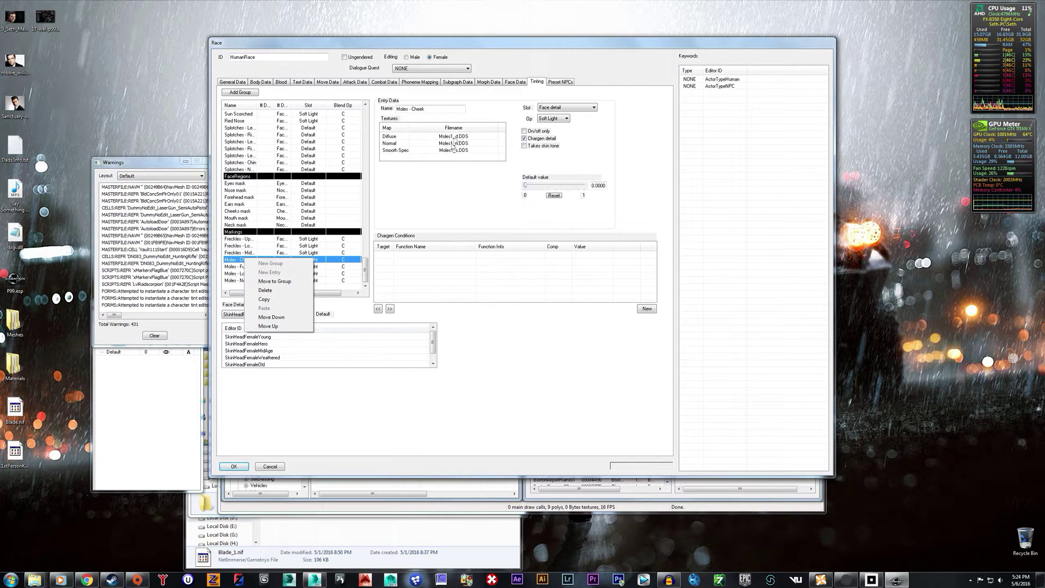
Copy Moles - Cheek and paste it into Markings as a new entry.
left_click(289, 300)
left_click(269, 232)
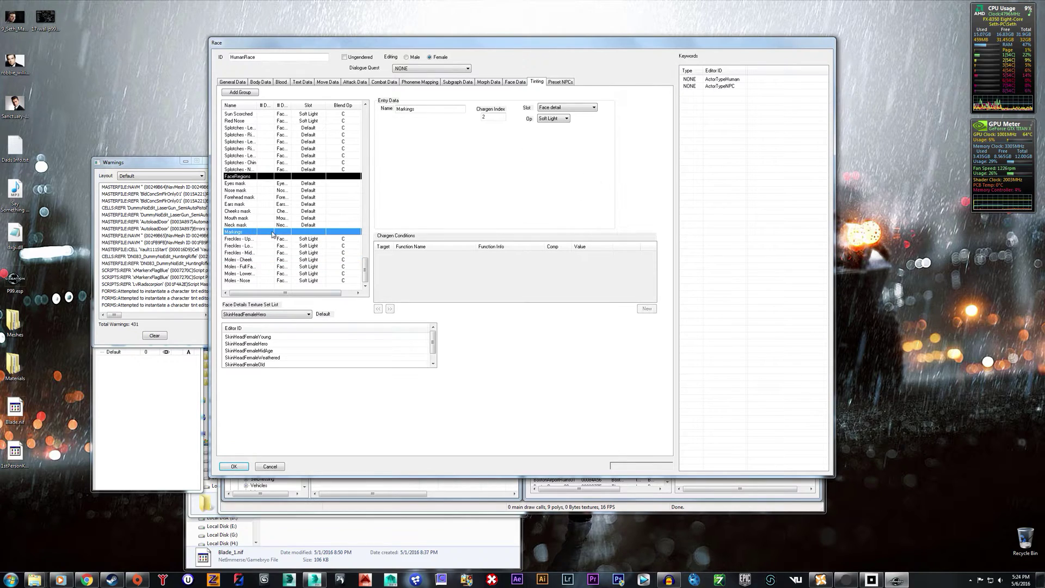
right_click(242, 234)
left_click(251, 234)
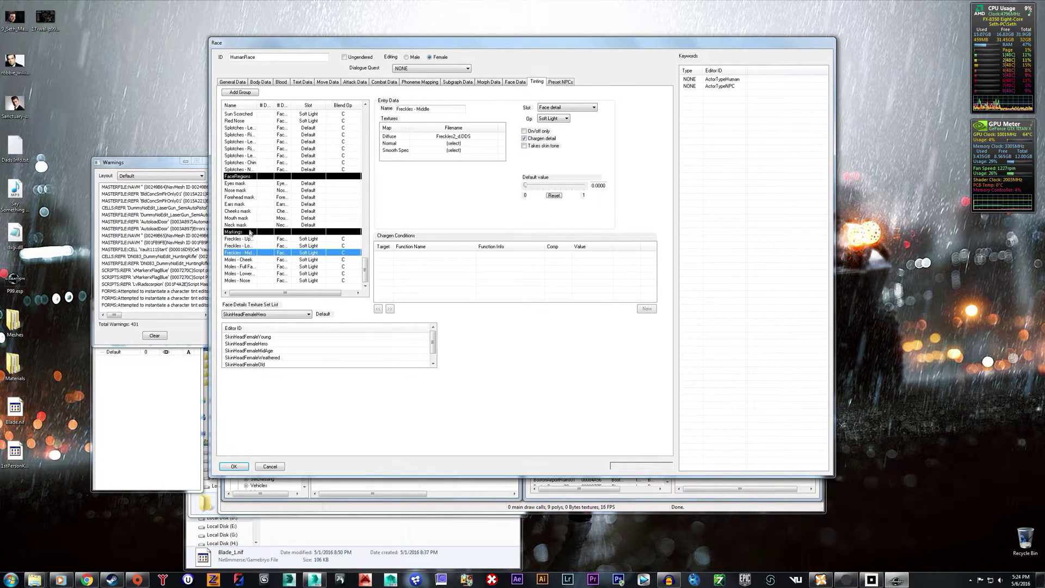
left_click(250, 233)
right_click(248, 232)
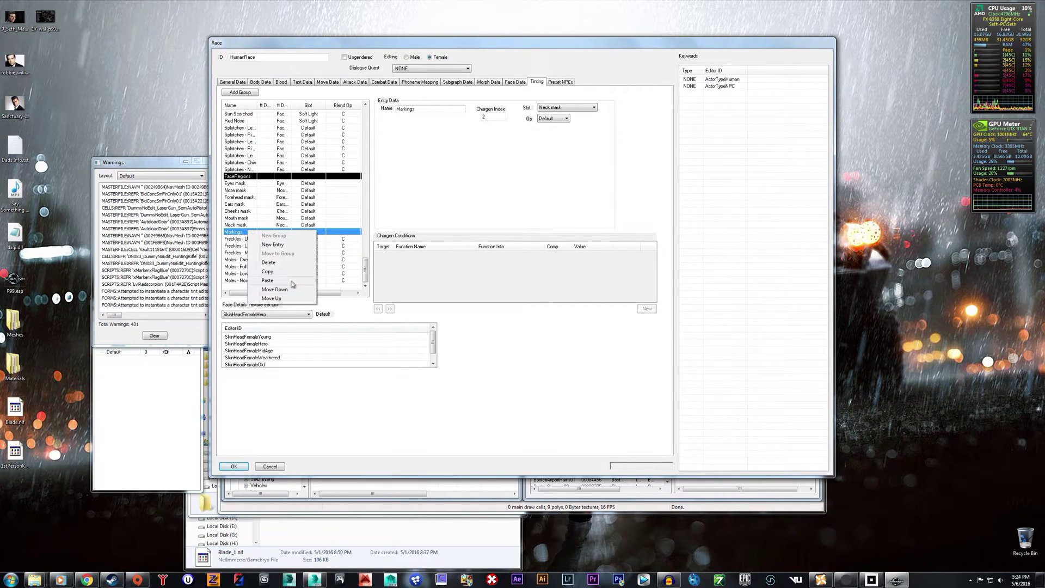
left_click(268, 280)
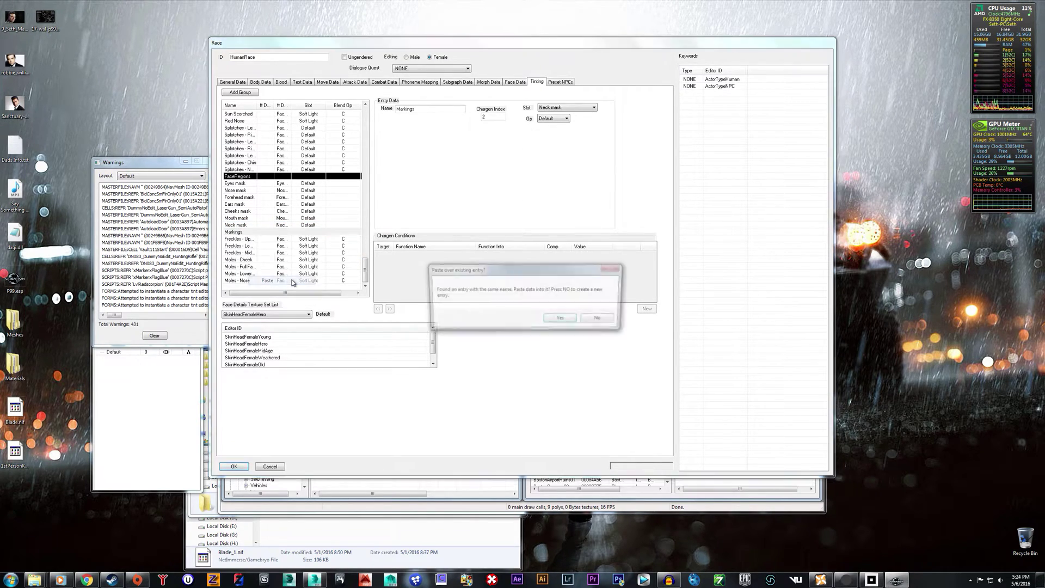
left_click(601, 320)
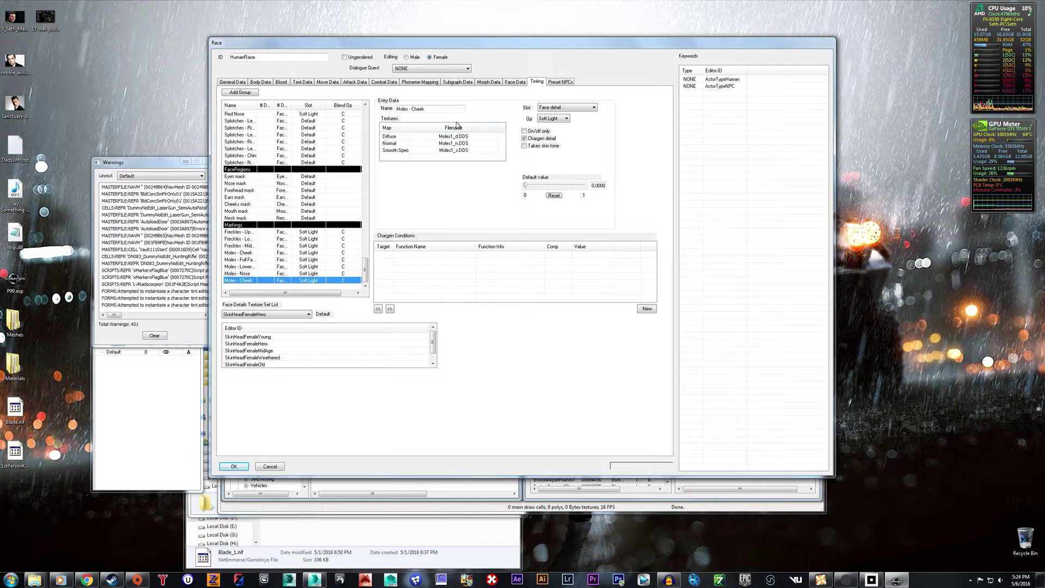
left_click(456, 143)
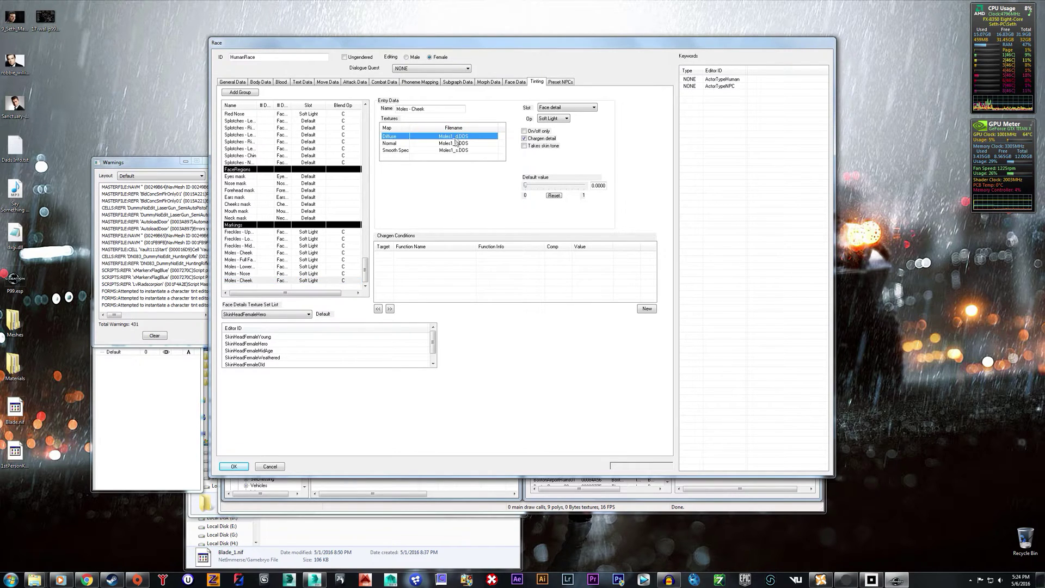
left_click(456, 137)
double_click(457, 139)
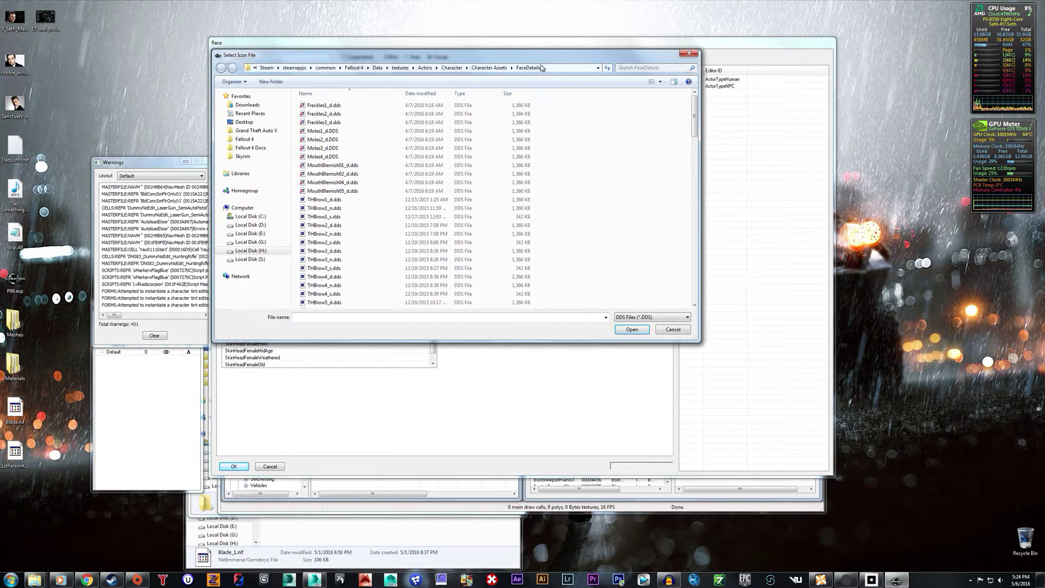
scroll(602, 153, "down", 10)
scroll(602, 153, "up", 10)
scroll(597, 158, "down", 20)
scroll(595, 158, "up", 20)
left_click(670, 330)
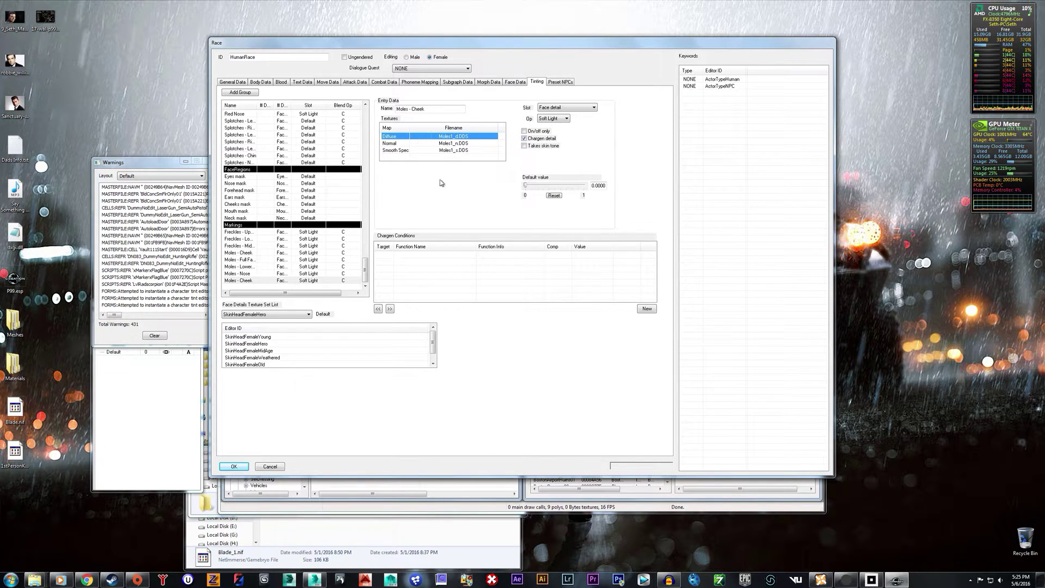
left_click(235, 466)
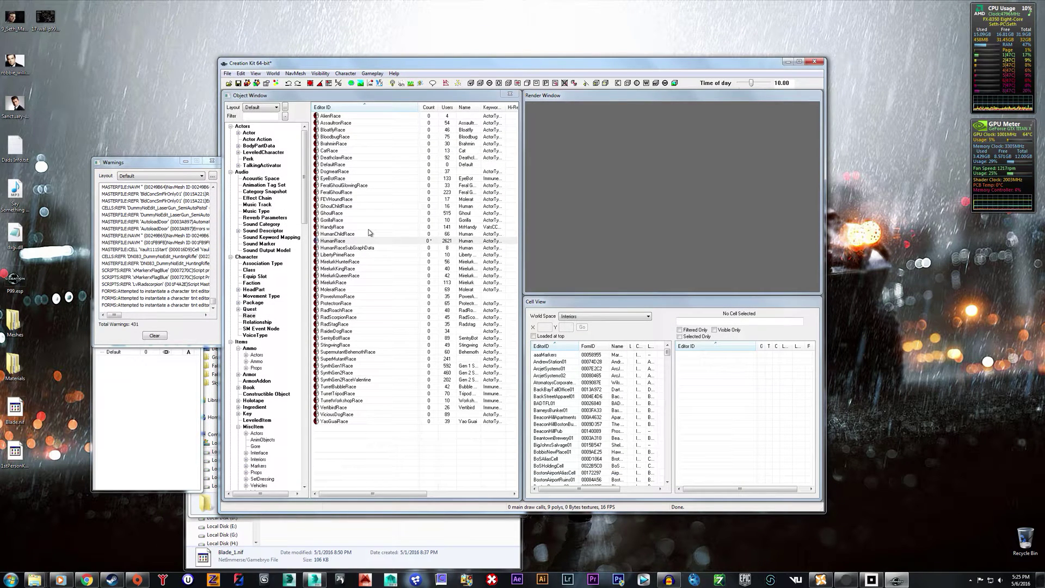
Log in to Bethesda.net from the File menu with the account password.
left_click(228, 73)
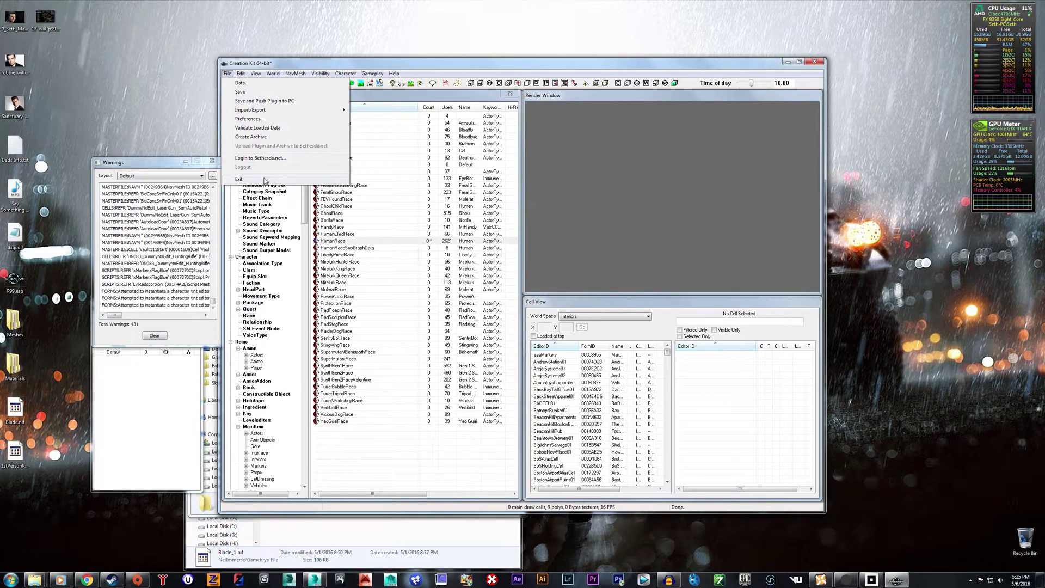
left_click(276, 158)
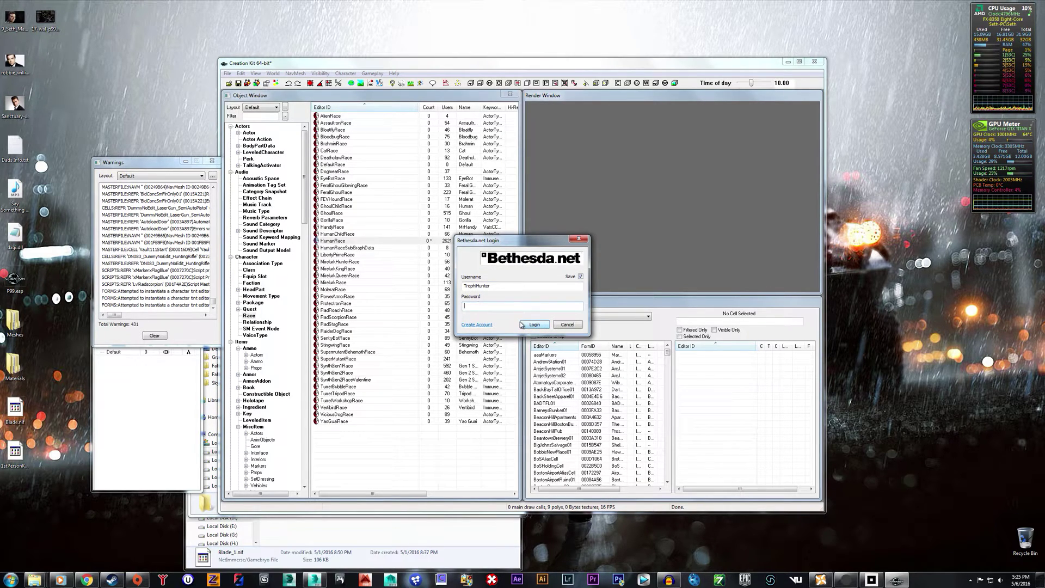
type("•••••••")
key("Return")
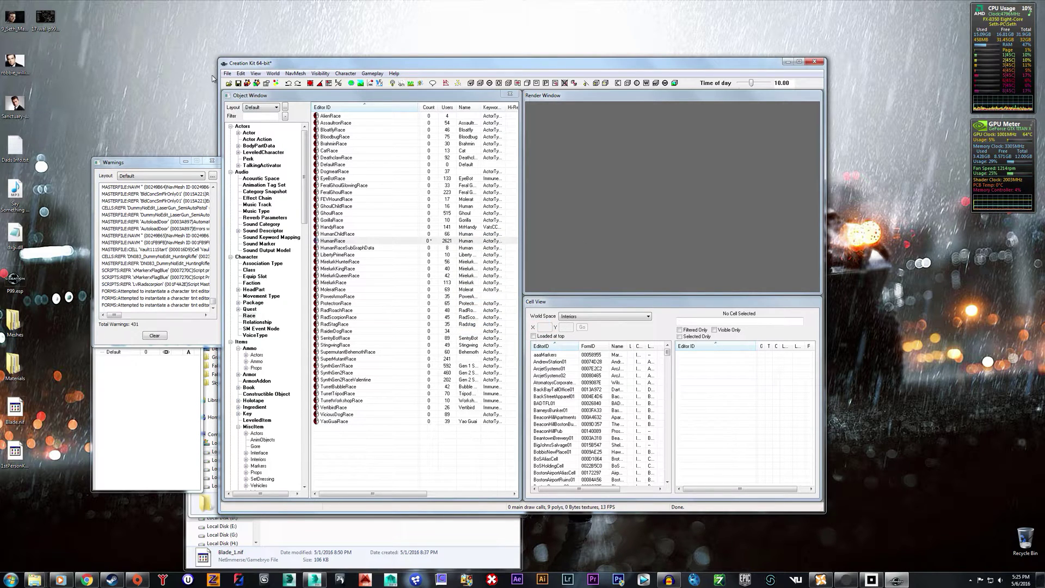
left_click(227, 74)
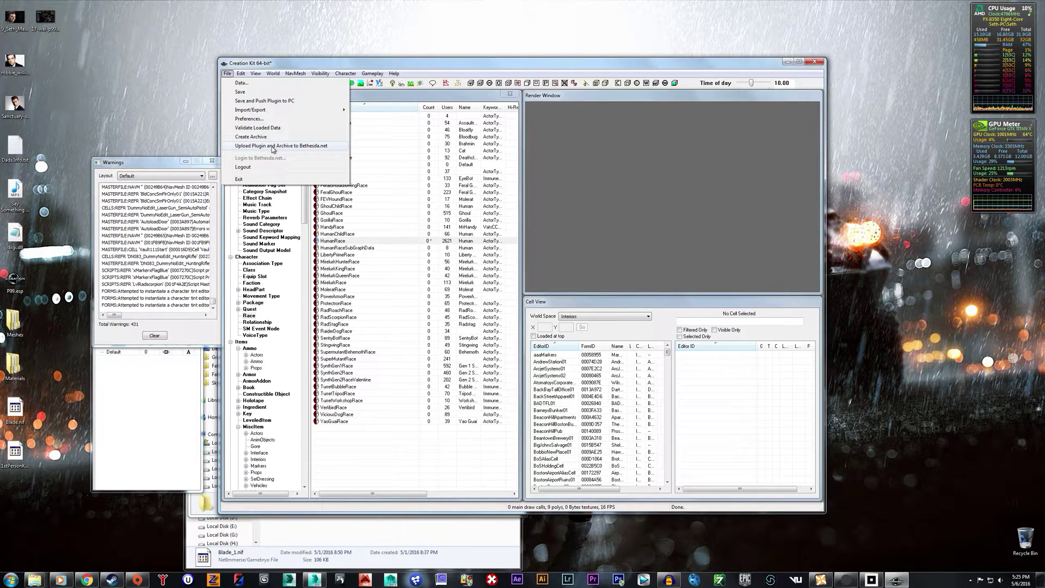
Save the work as a new plugin named tutorial.esp.
left_click(252, 93)
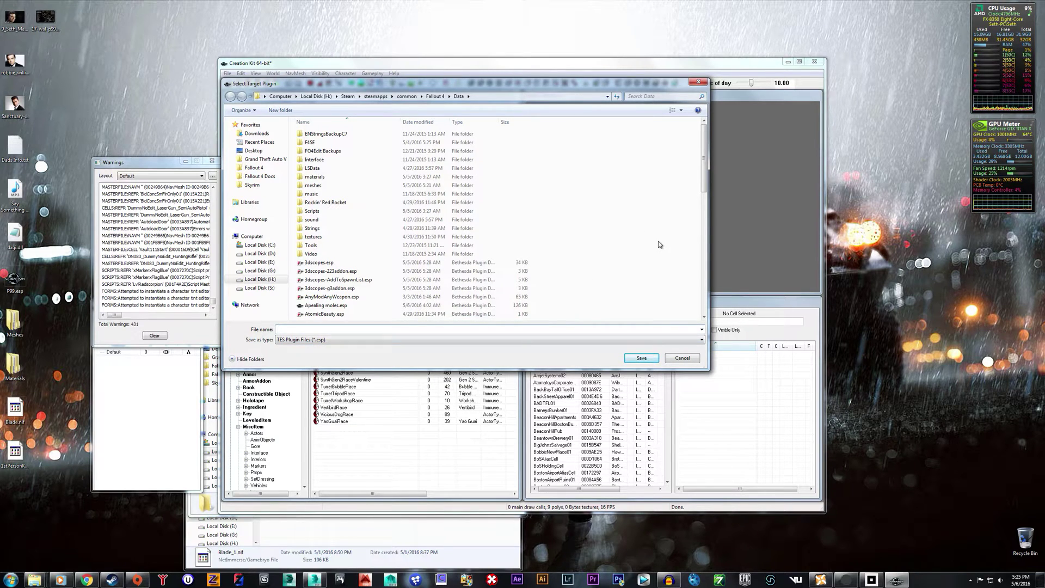
type("tutorial")
left_click(643, 358)
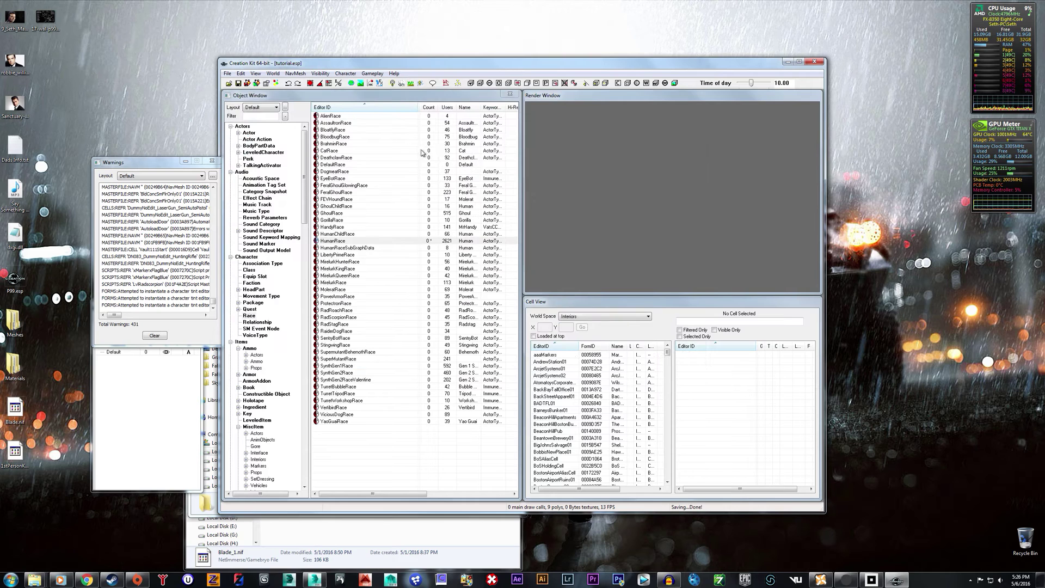
left_click(227, 74)
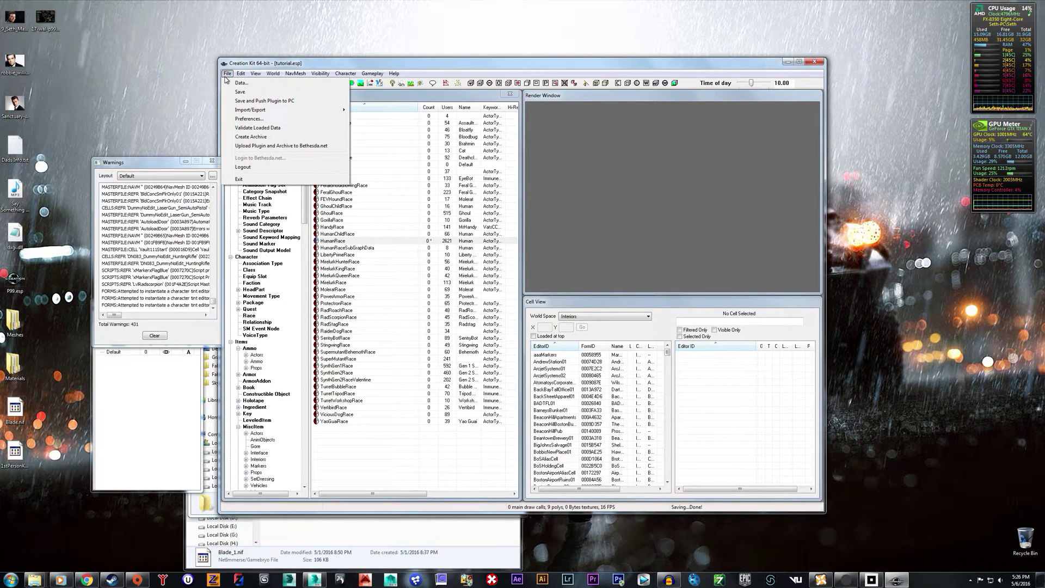
Start a plugin archive and reposition its face-texture file list.
left_click(260, 146)
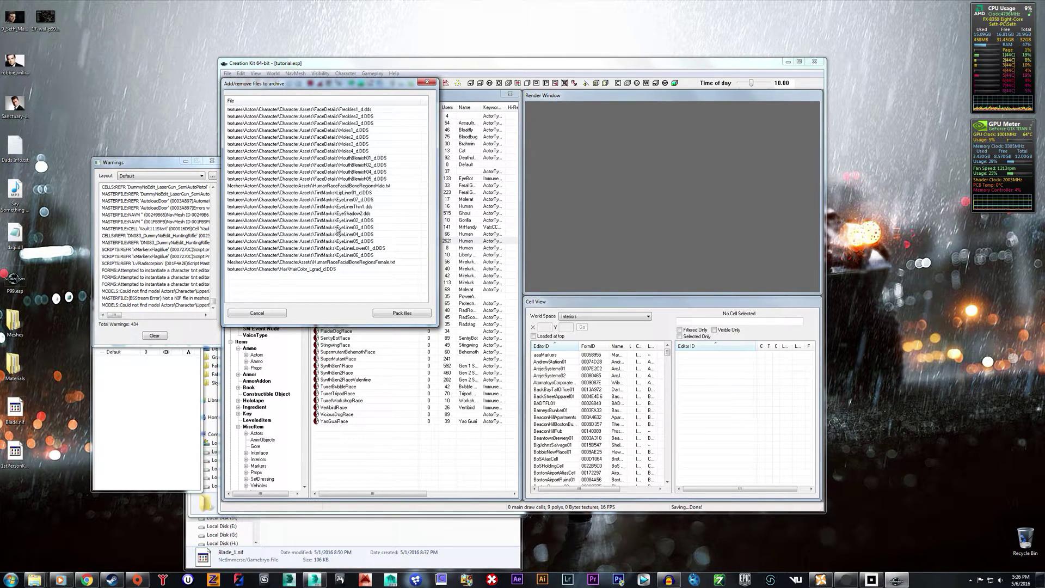
left_click(304, 157)
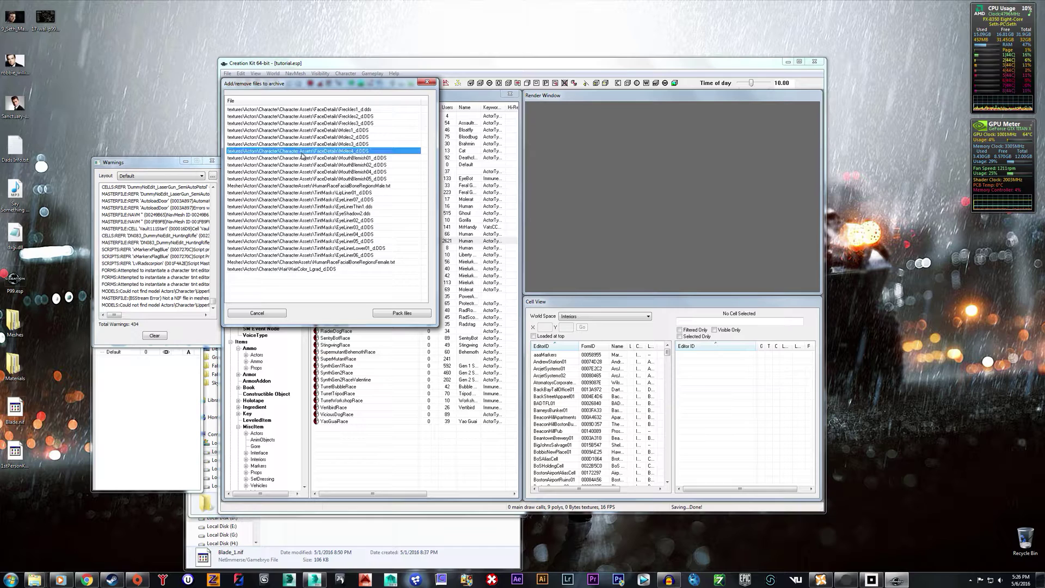
left_click(303, 172)
left_click(303, 186)
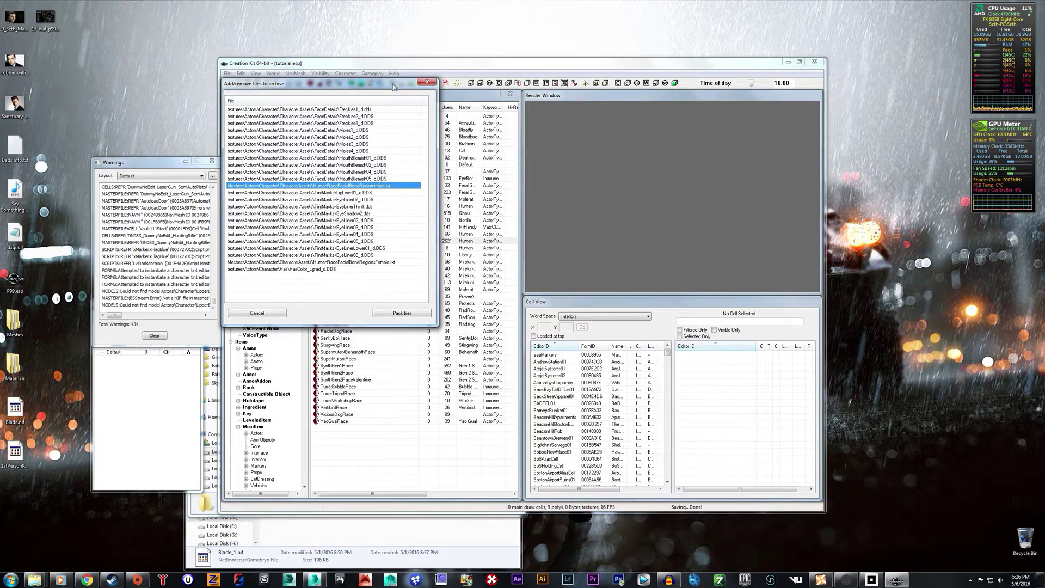
left_click_drag(393, 86, 521, 361)
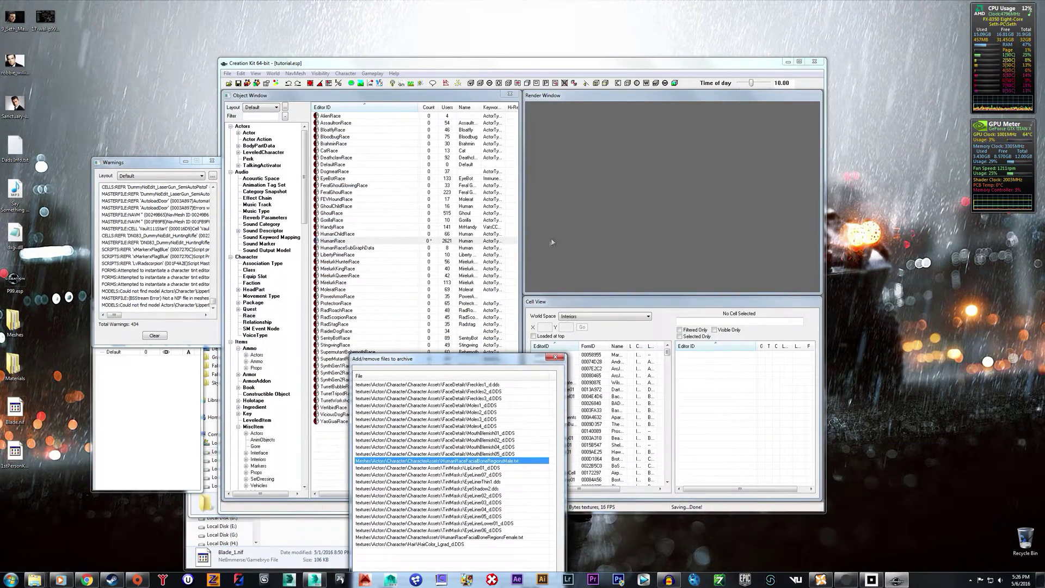
left_click_drag(397, 363, 322, 255)
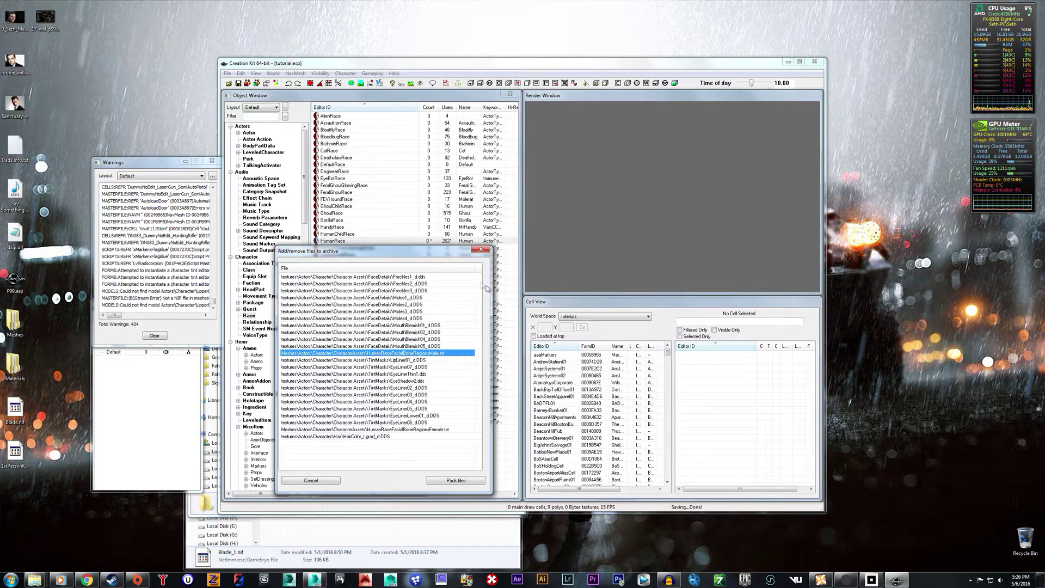
Review the archive entries, starting from Freckles1_d.dds, and pack them.
left_click(404, 255)
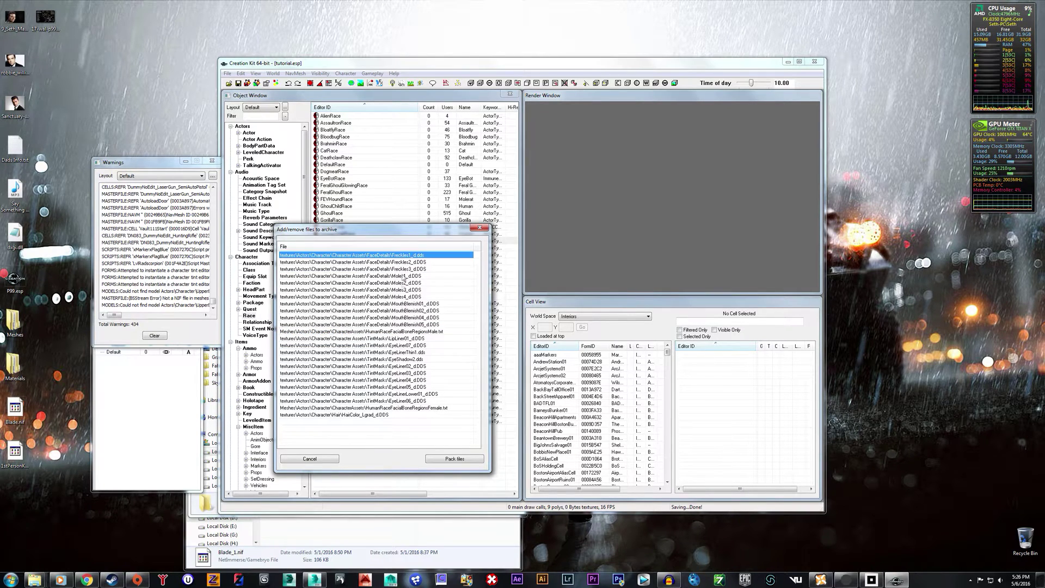
left_click(403, 310)
left_click(402, 393)
left_click(394, 433)
left_click(395, 255)
left_click(452, 459)
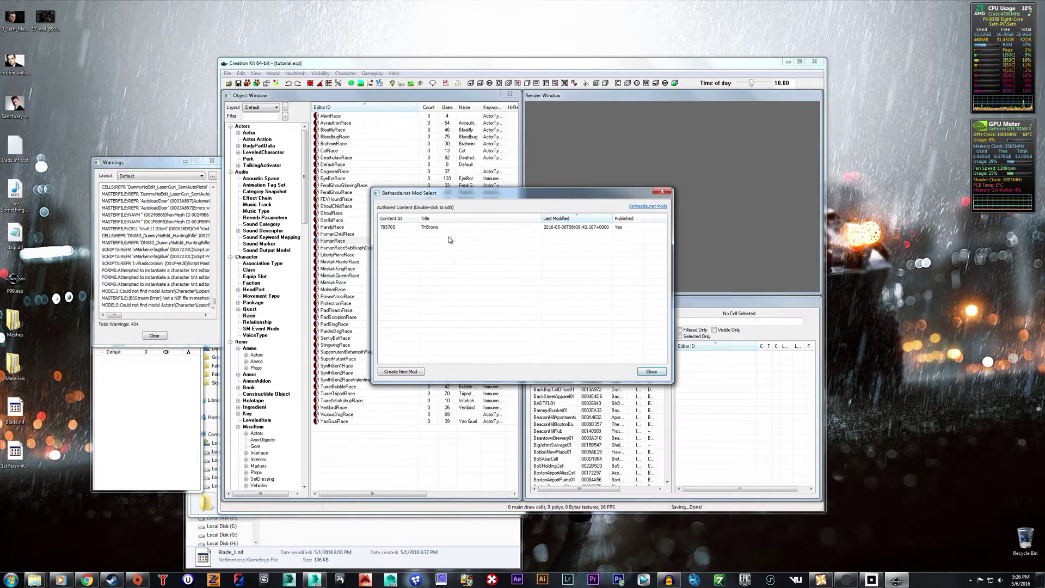
Create a new mod titled 'Tutorial' with description 'naf naf naf haha'.
left_click(404, 372)
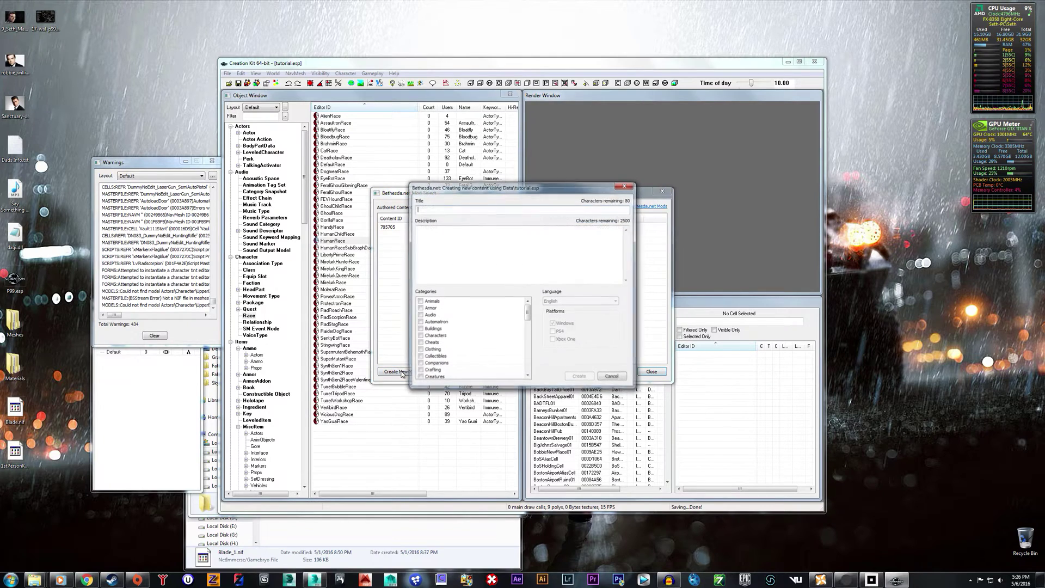
type("Tutorial")
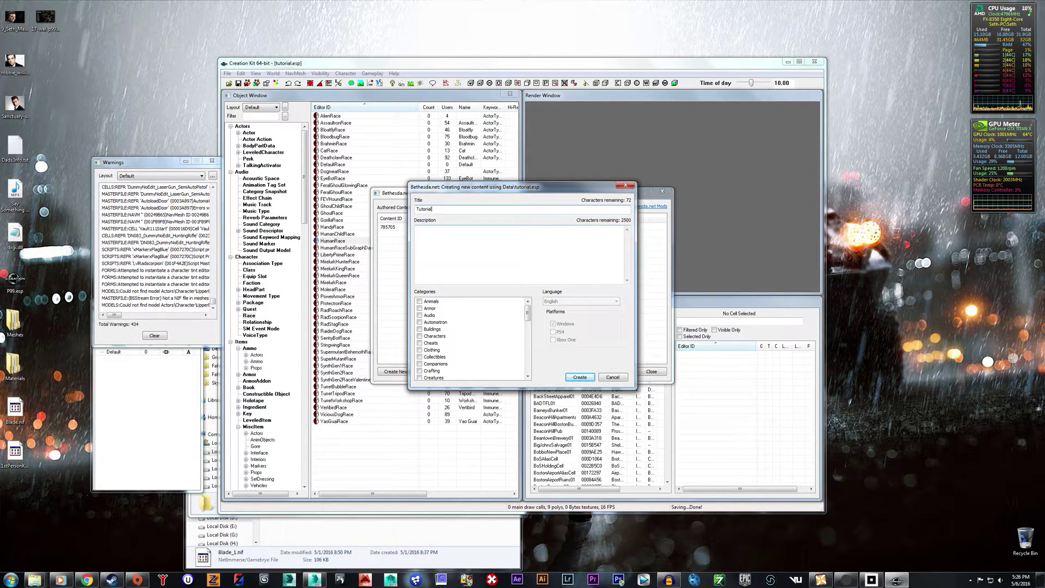
left_click(551, 274)
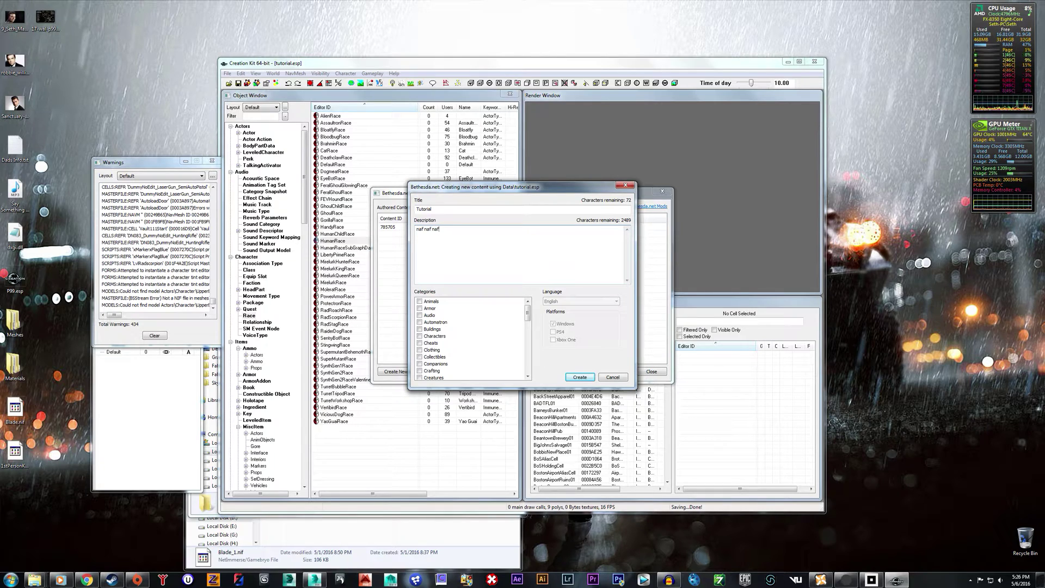
type("naf naf naf haha...")
Tag the mod Characters, Hair and Face, and Races, then create it.
left_click_drag(529, 313, 529, 315)
left_click(435, 329)
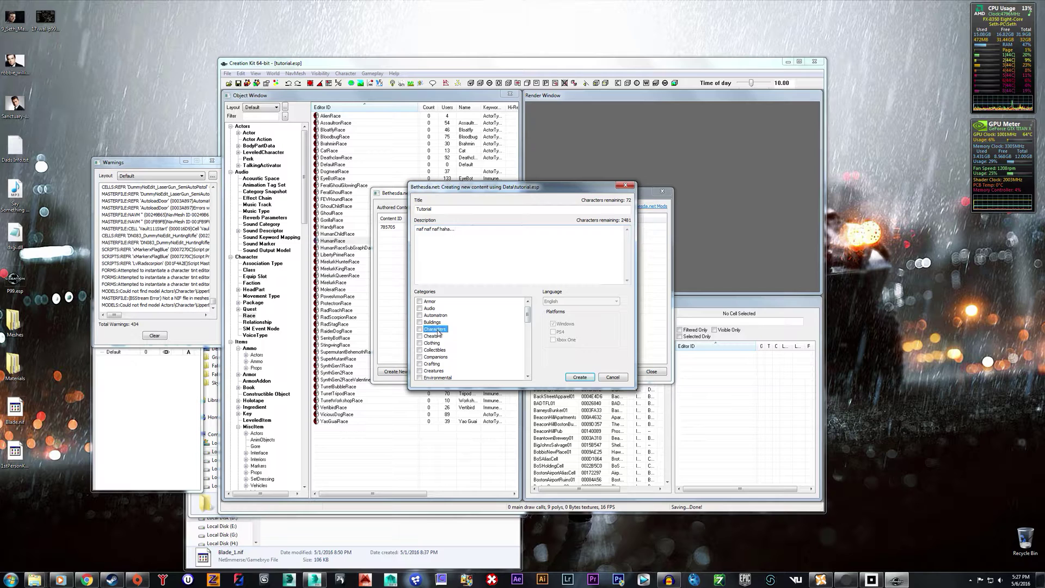
left_click(420, 329)
left_click_drag(527, 316, 527, 332)
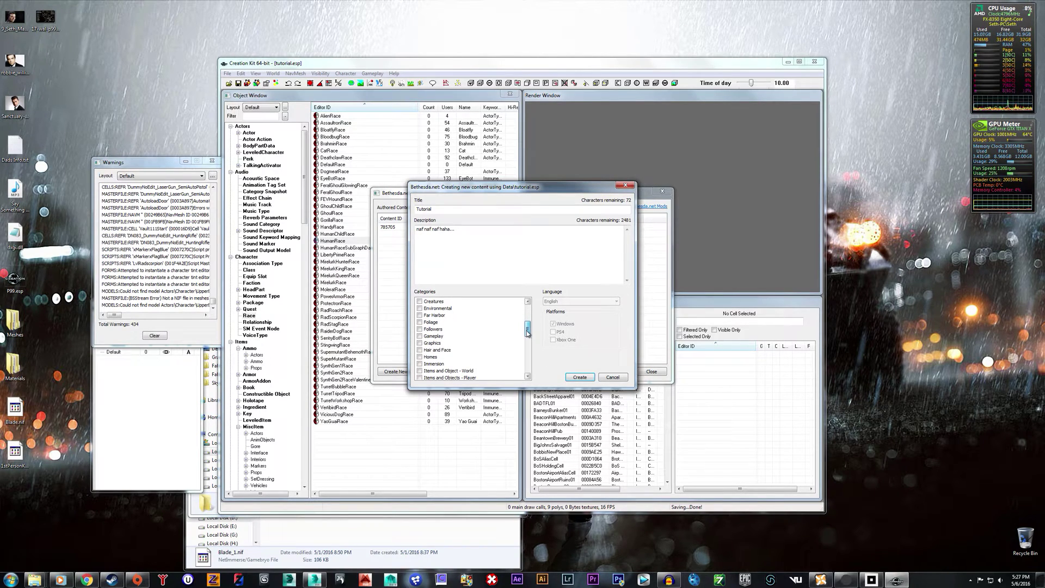
left_click(419, 350)
left_click_drag(528, 333, 529, 352)
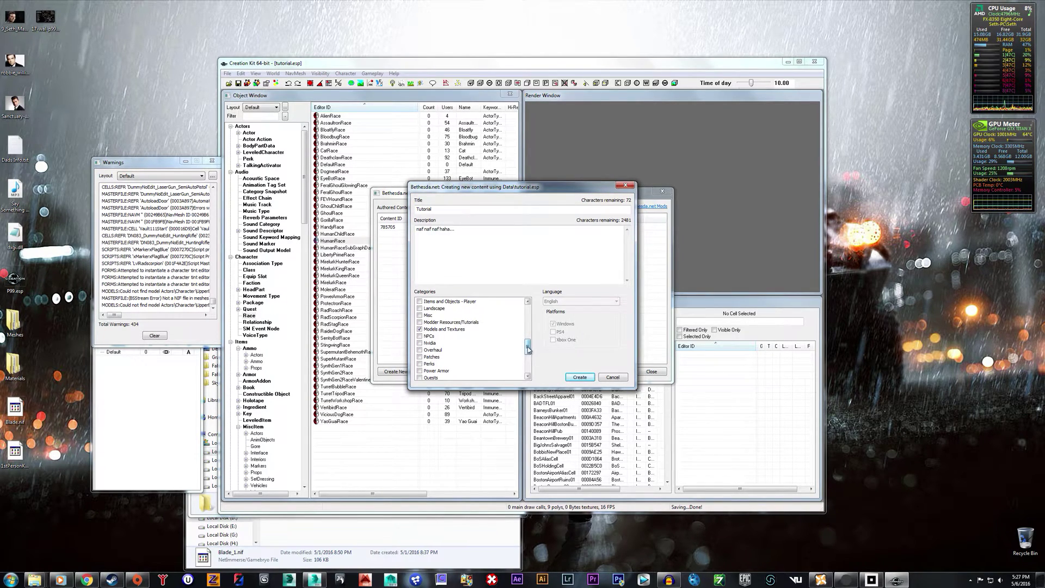
left_click_drag(528, 349, 528, 356)
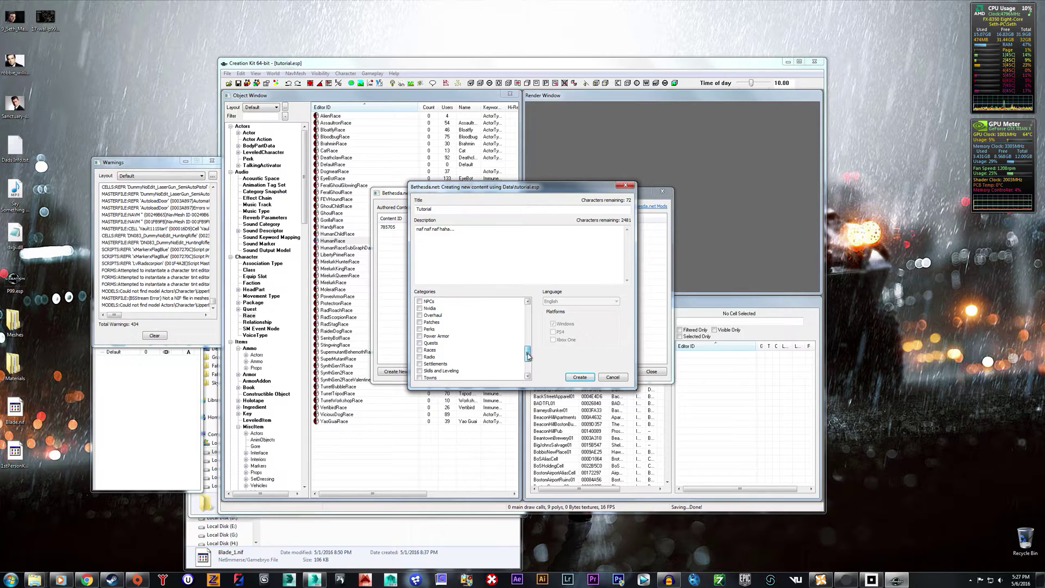
left_click(420, 350)
left_click(580, 377)
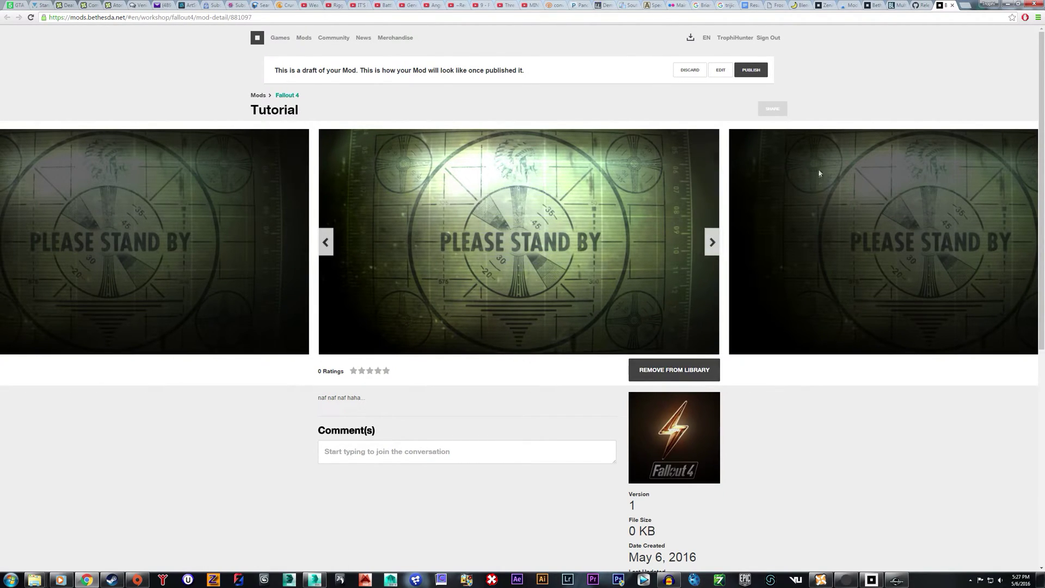
Check the Tutorial draft page: version 1, 0 KB, created May 6, 2016.
left_click(720, 70)
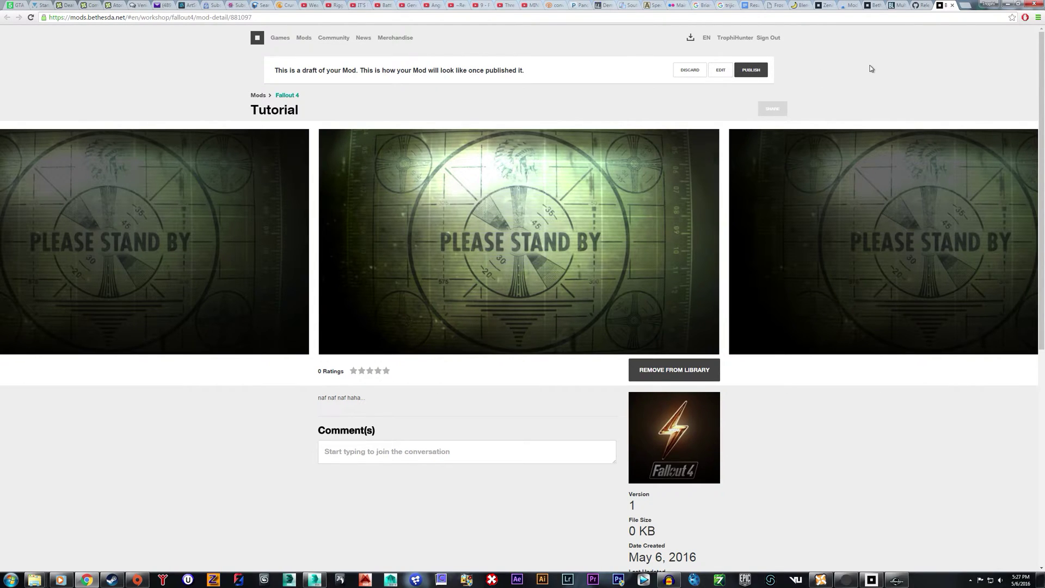
left_click(66, 5)
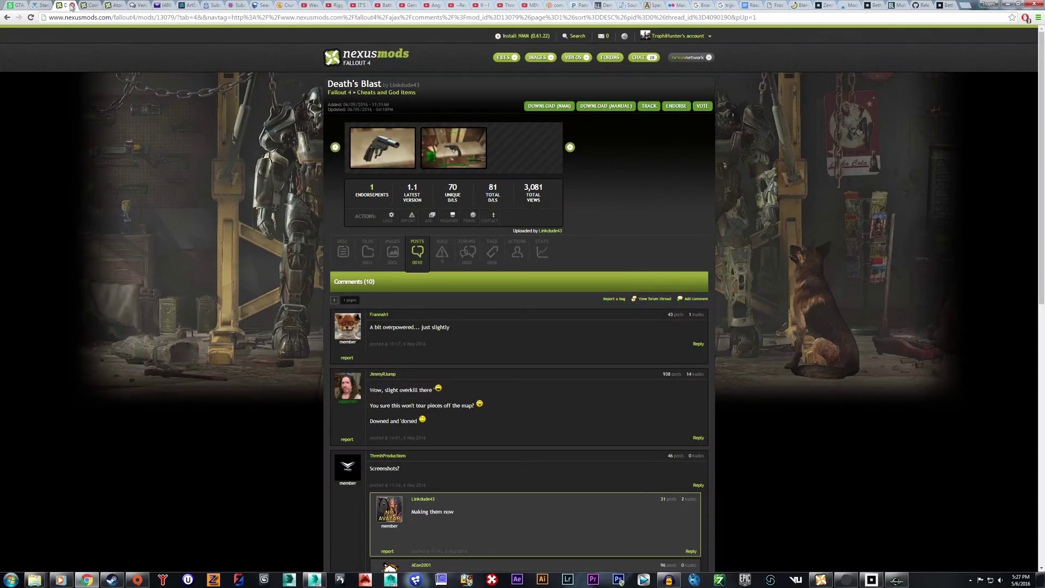
mouse_move(504, 57)
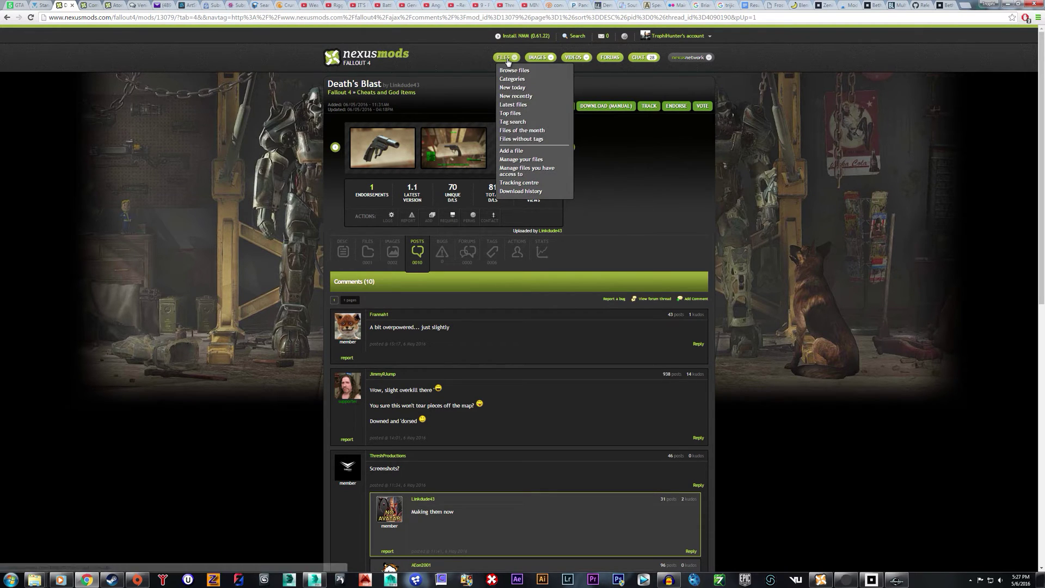
left_click(521, 159)
scroll(208, 322, "down", 15)
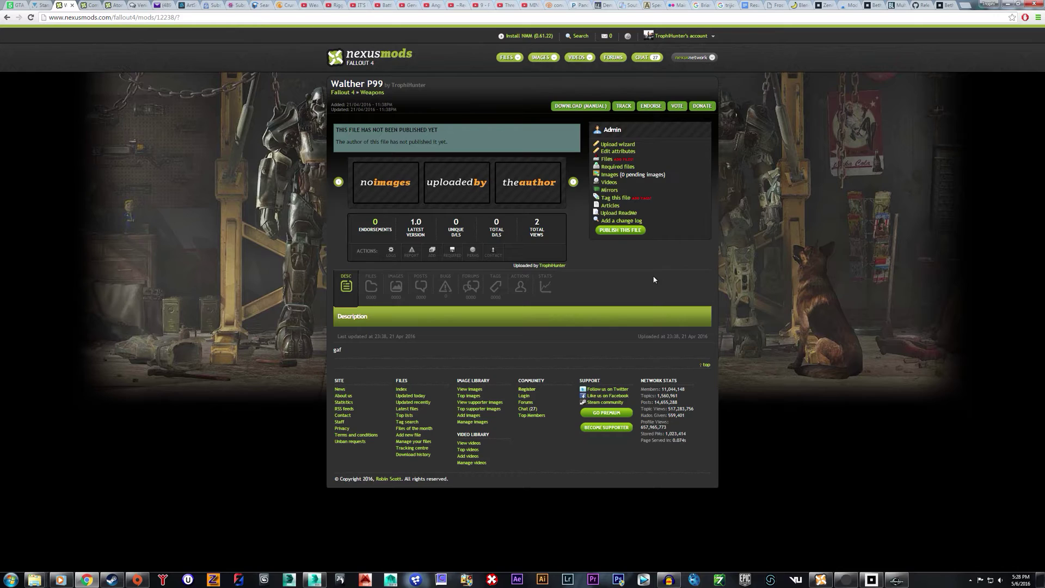
left_click_drag(180, 16, 2, 22)
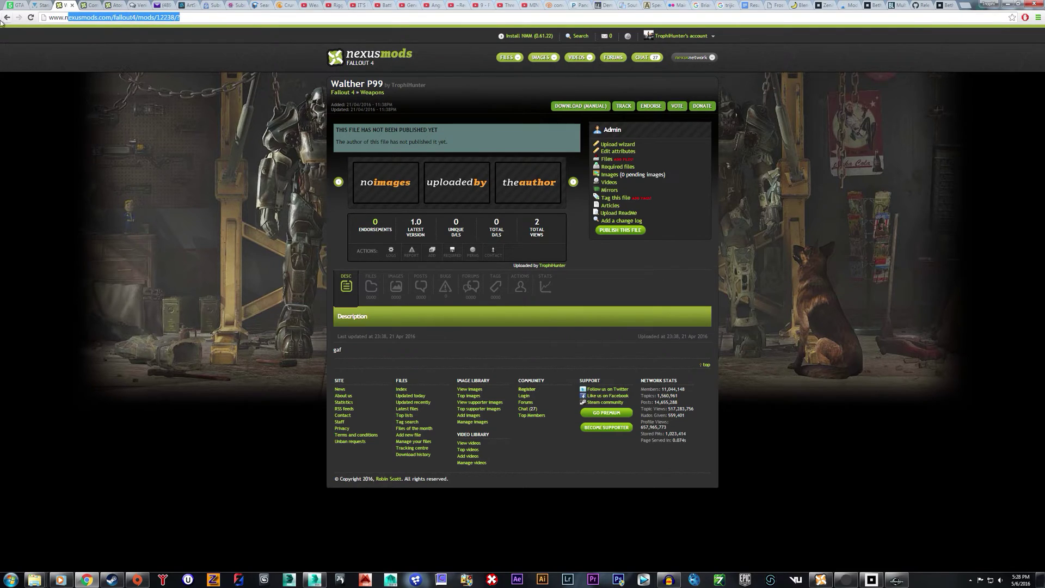
left_click(168, 70)
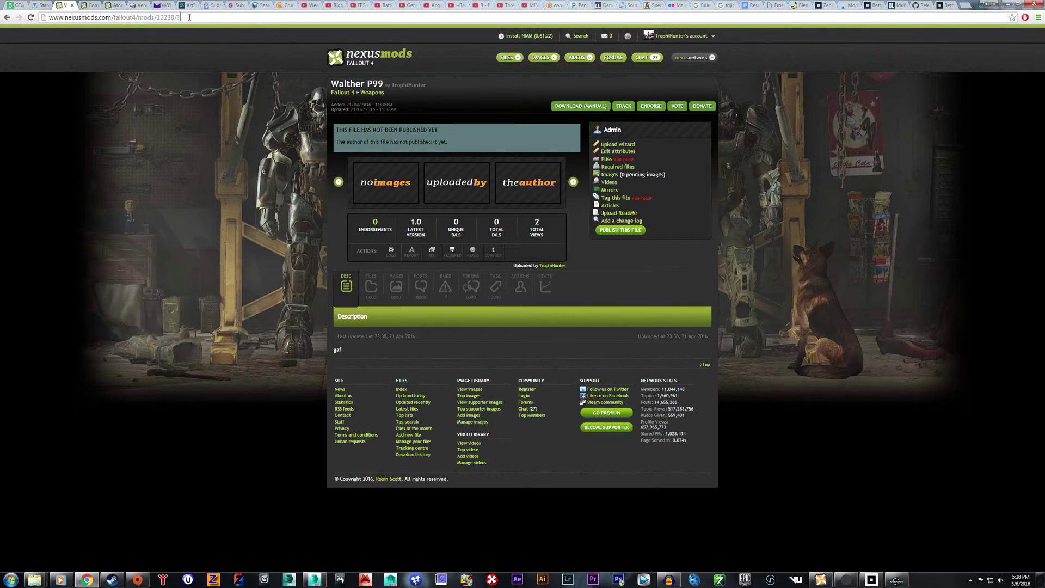
left_click(188, 19)
left_click(230, 125)
left_click(948, 5)
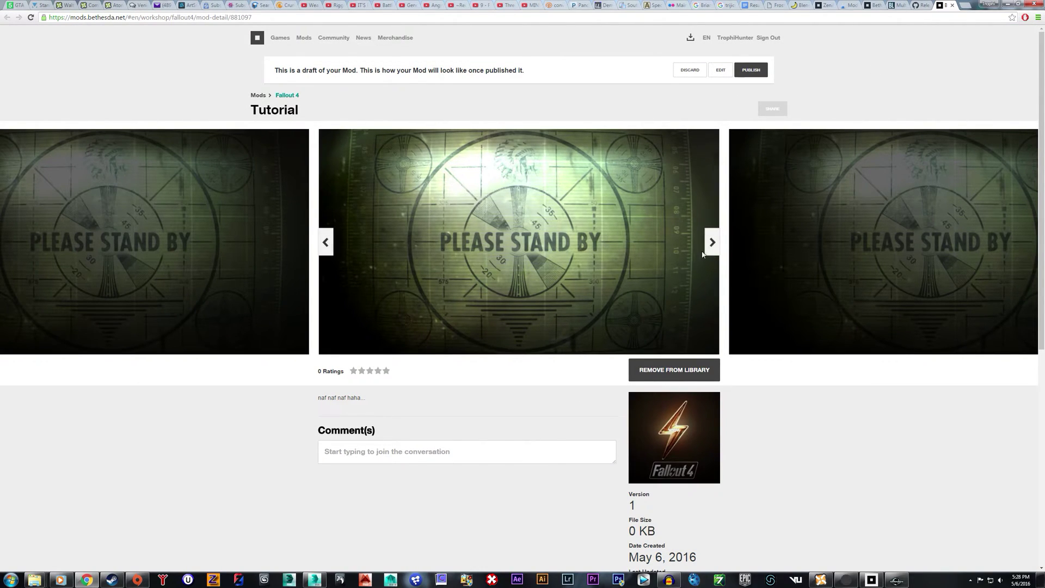
Page through the Tutorial draft's images in the carousel, then open the draft's Edit Mod page.
left_click(712, 244)
left_click(712, 244)
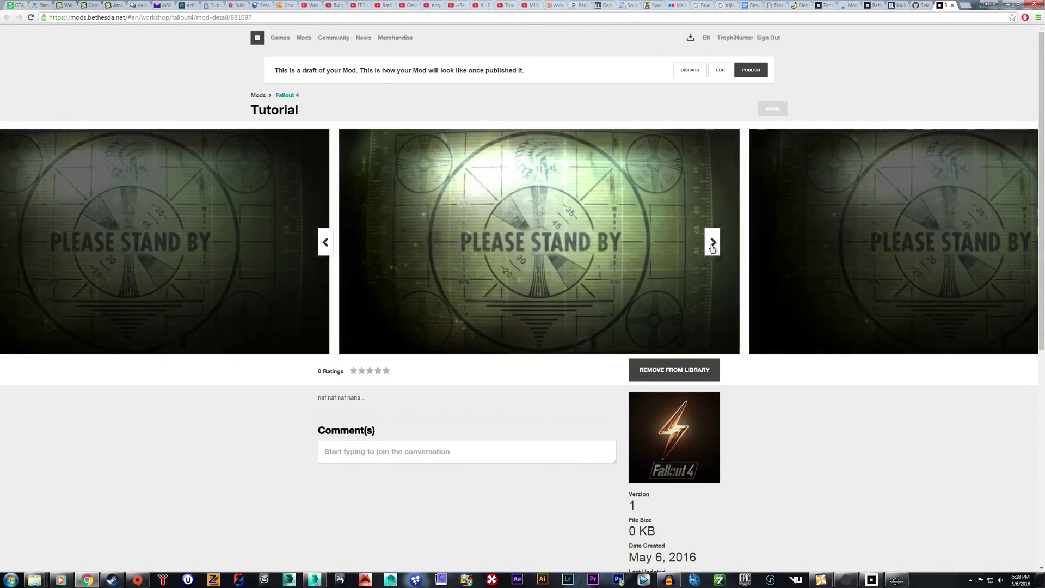
left_click(712, 245)
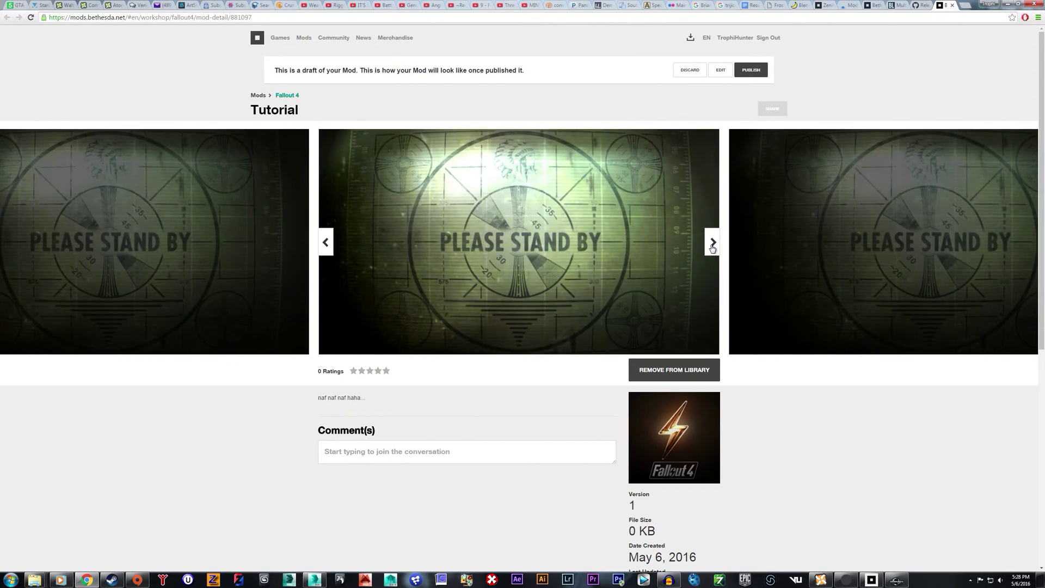
left_click(712, 245)
left_click(712, 245)
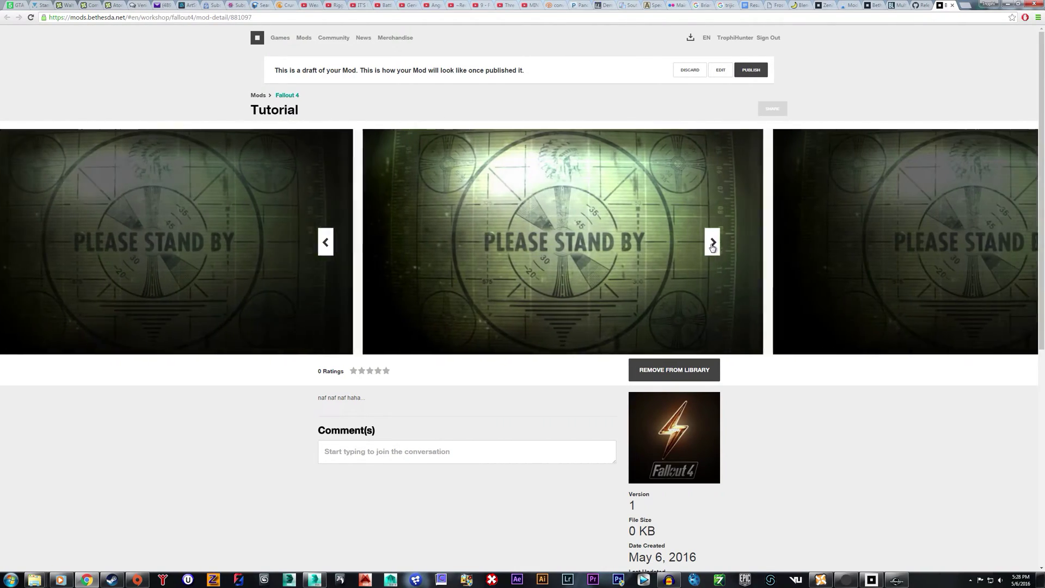
left_click(712, 246)
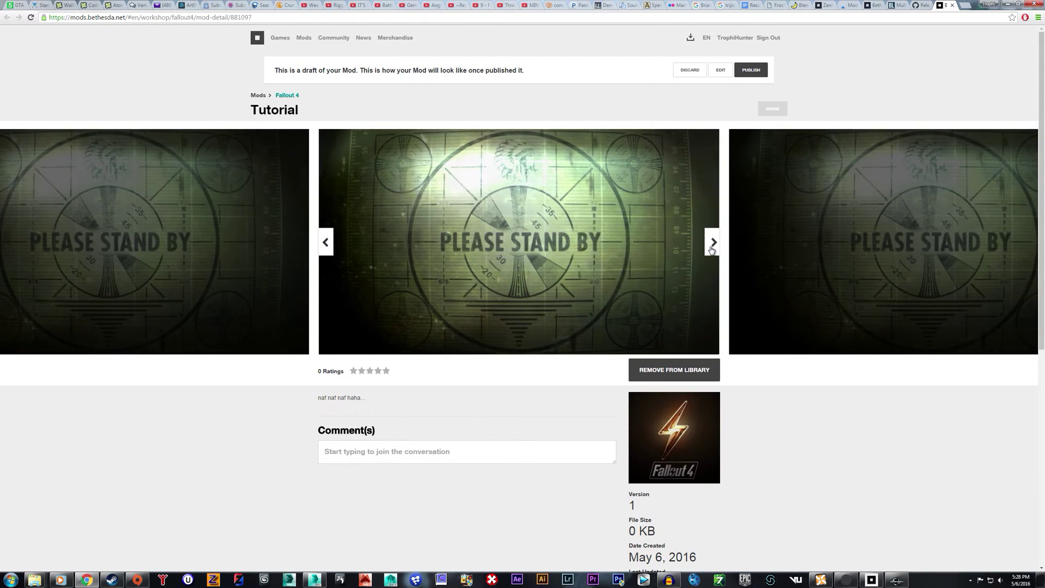
left_click(723, 71)
mouse_move(357, 351)
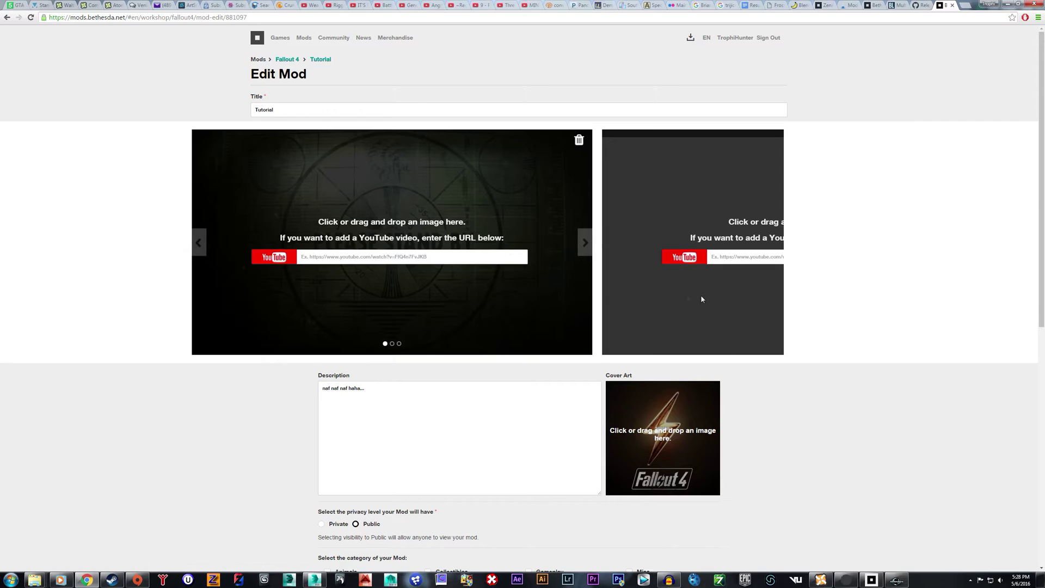
Step through the image slots and scroll down the Edit Mod form past the description.
left_click(586, 243)
left_click(585, 243)
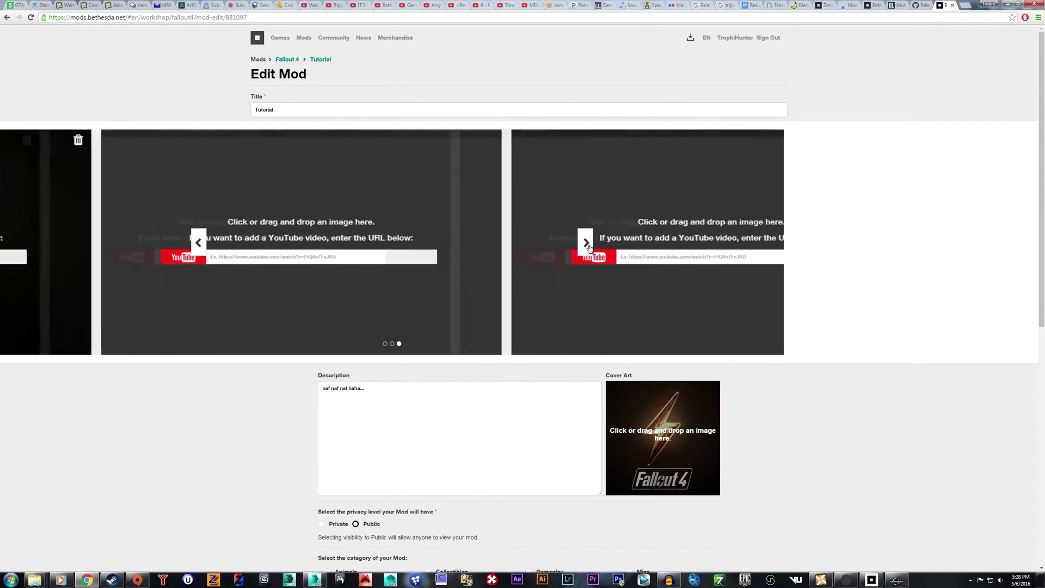
scroll(191, 415, "down", 2)
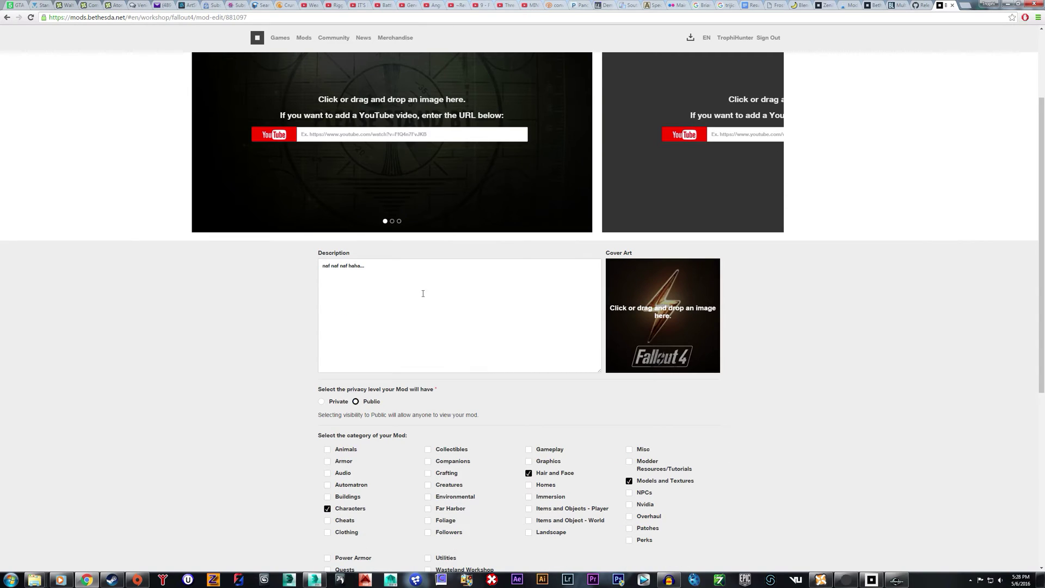
double_click(462, 276)
left_click(240, 364)
scroll(243, 362, "down", 3)
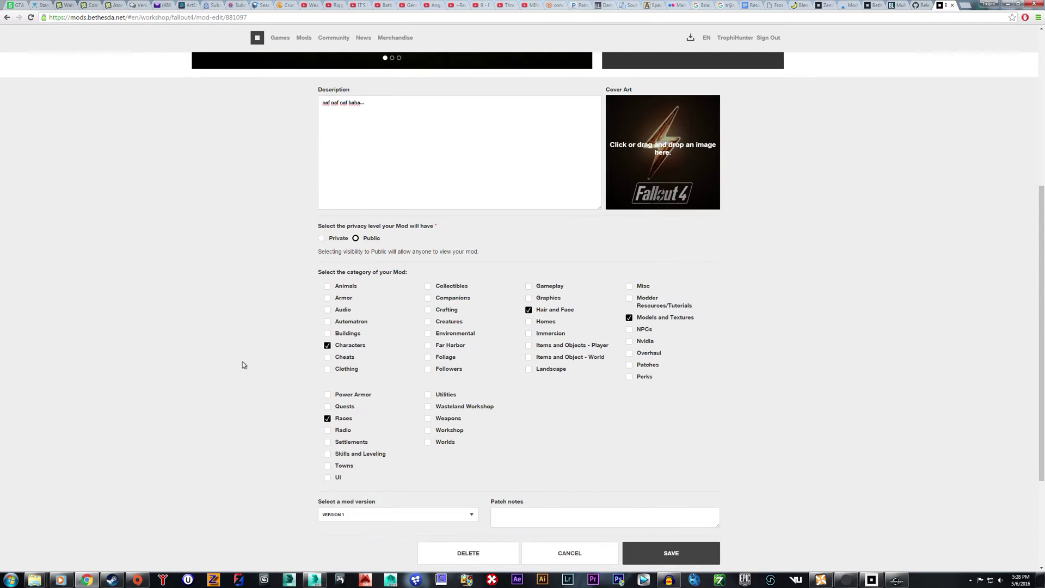
scroll(861, 330, "down", 3)
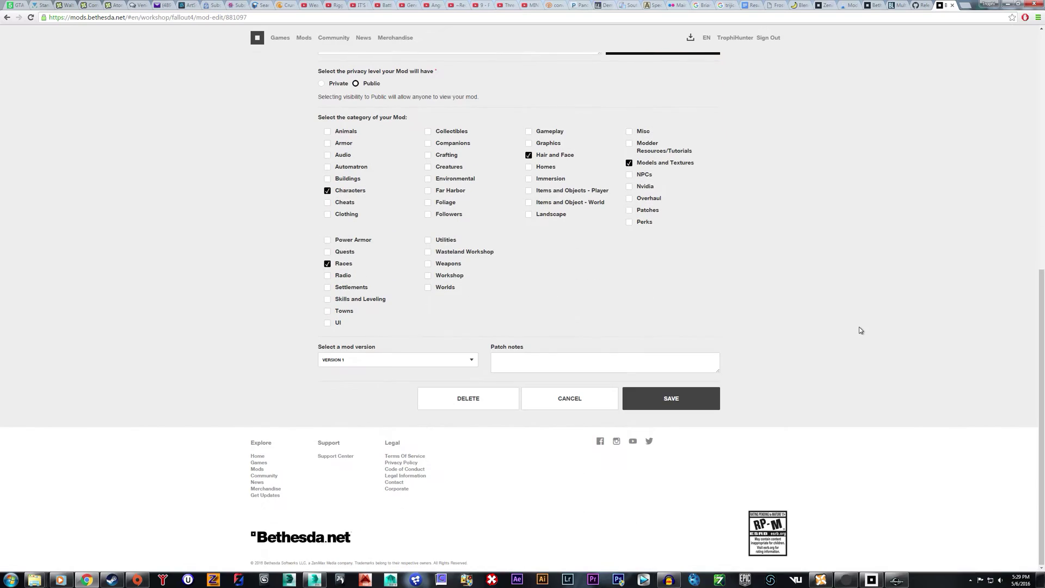
Enter 'lkjhgdfskhjgdfgjkhg' as the mod's patch notes.
left_click(714, 362)
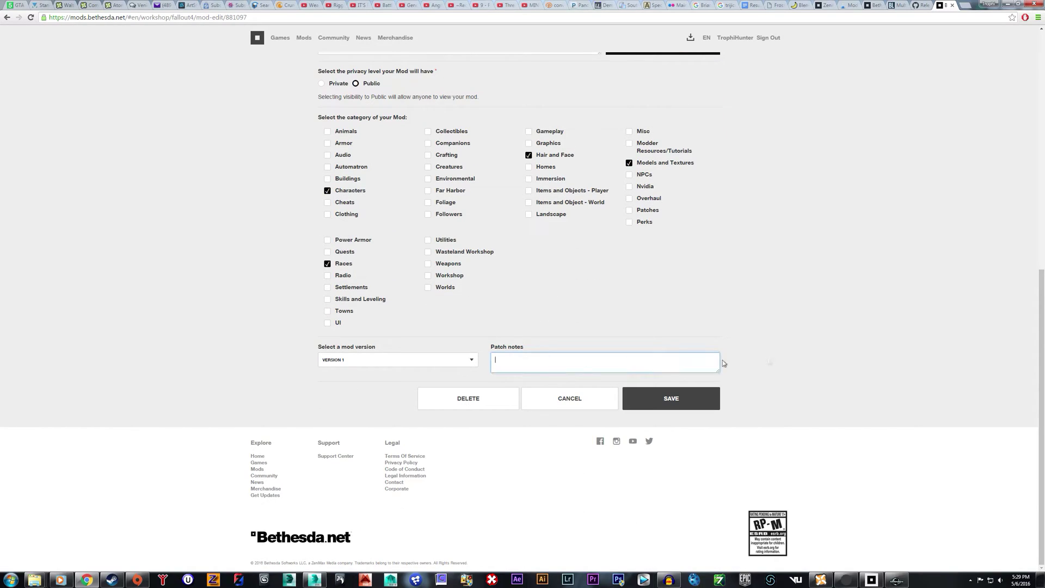
type("lkjhgdfskhjgdfgjkhg")
scroll(908, 260, "up", 8)
scroll(817, 370, "down", 1)
scroll(827, 338, "up", 1)
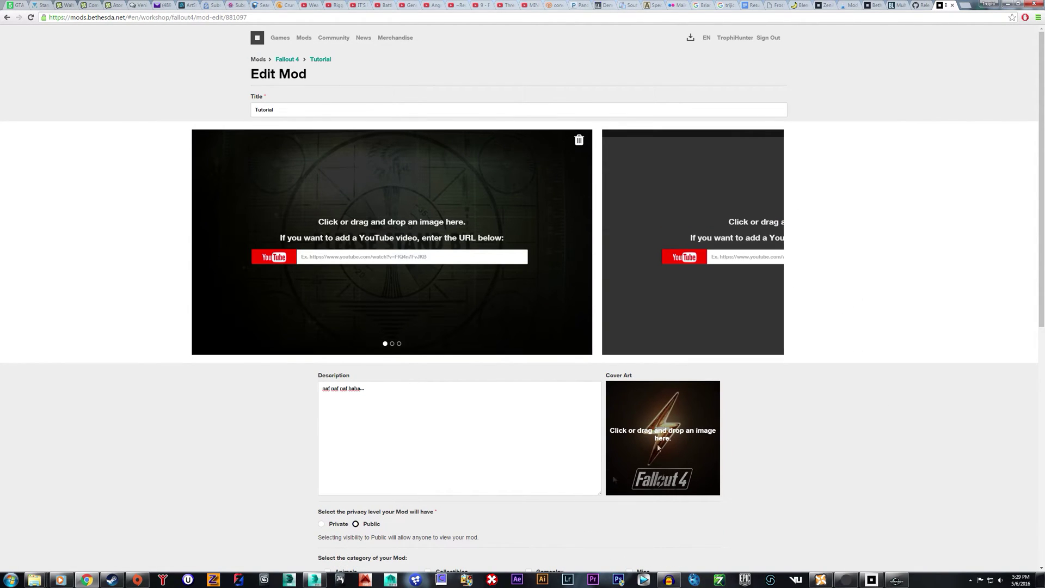
Select and deselect the mod description text, then move over to the Flickr tab.
left_click_drag(366, 389, 322, 388)
left_click(315, 419)
left_click_drag(422, 388, 321, 389)
left_click(248, 417)
scroll(254, 425, "down", 4)
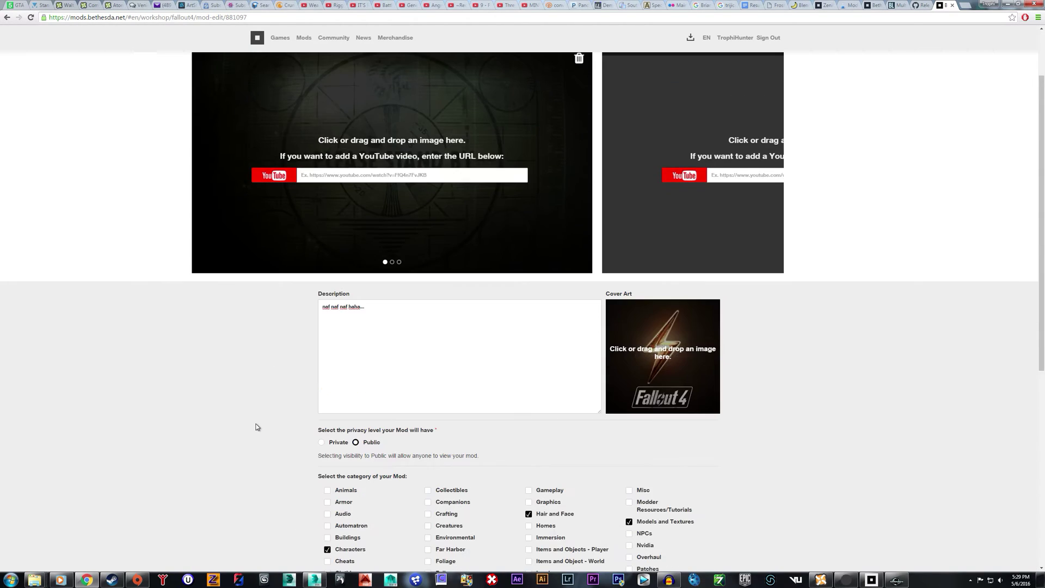
scroll(261, 430, "up", 2)
left_click(676, 5)
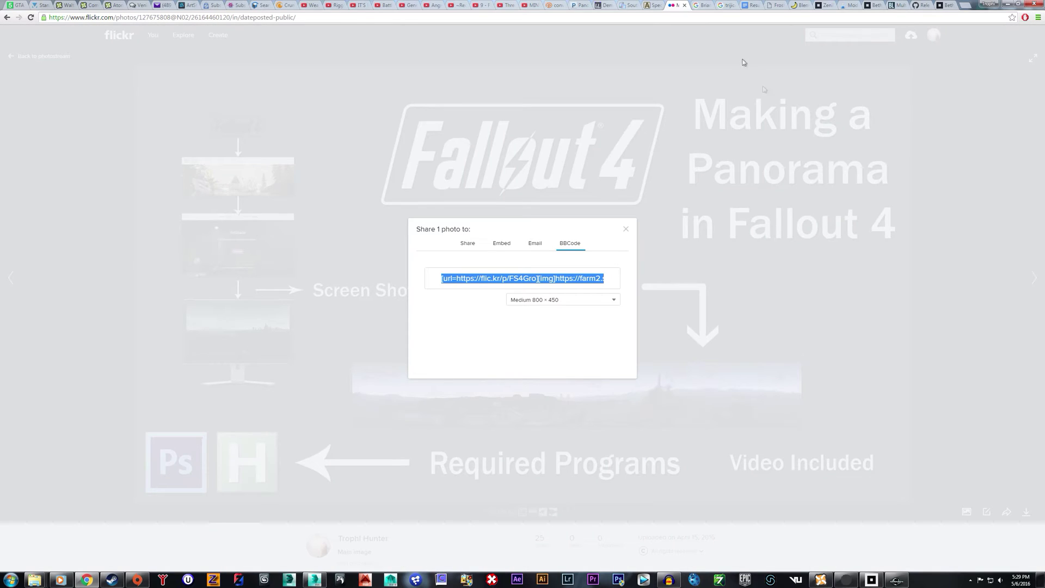
Close the Flickr share dialog and go to the You > Photostream page.
left_click(626, 230)
mouse_move(153, 35)
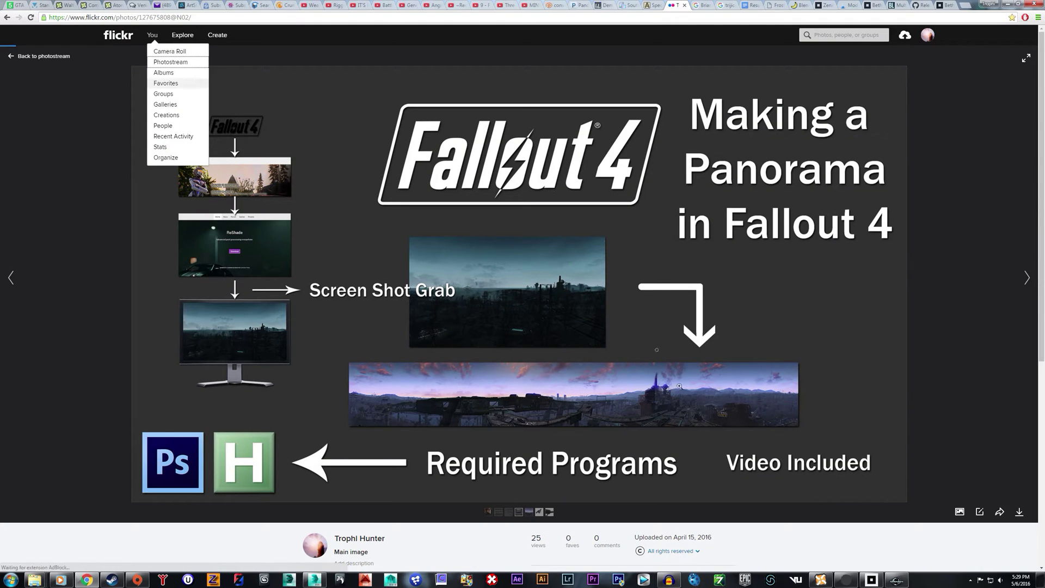
left_click(166, 63)
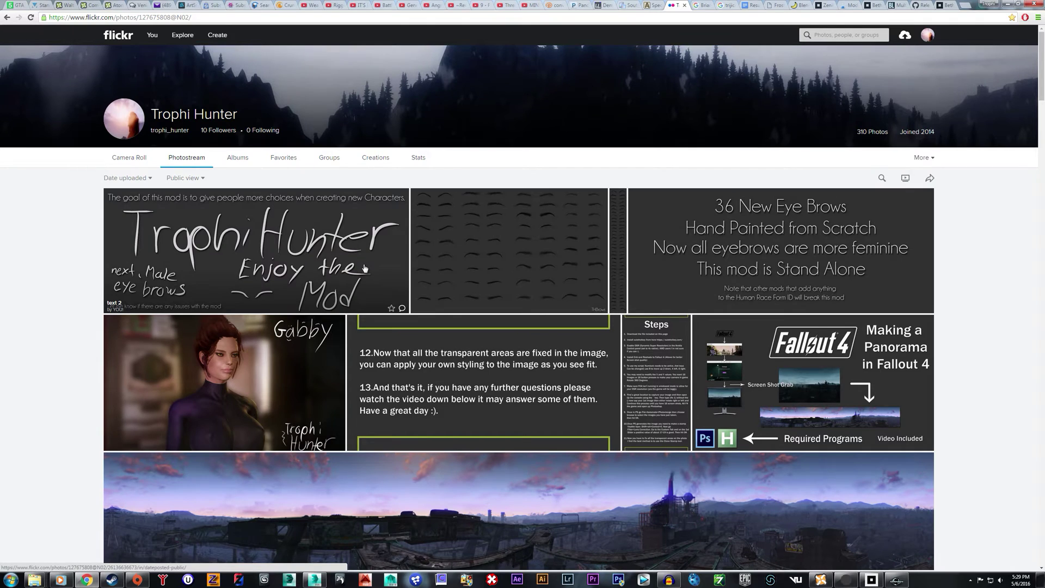
Look over the THBrows mod page on Nexus Mods.
left_click(65, 5)
mouse_move(507, 57)
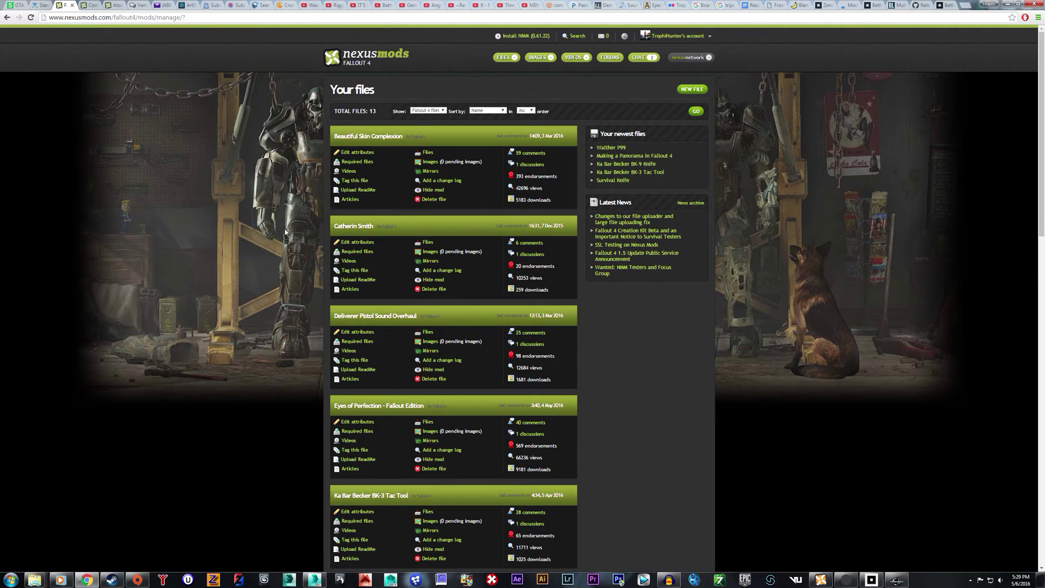
scroll(289, 290, "down", 8)
scroll(289, 291, "down", 8)
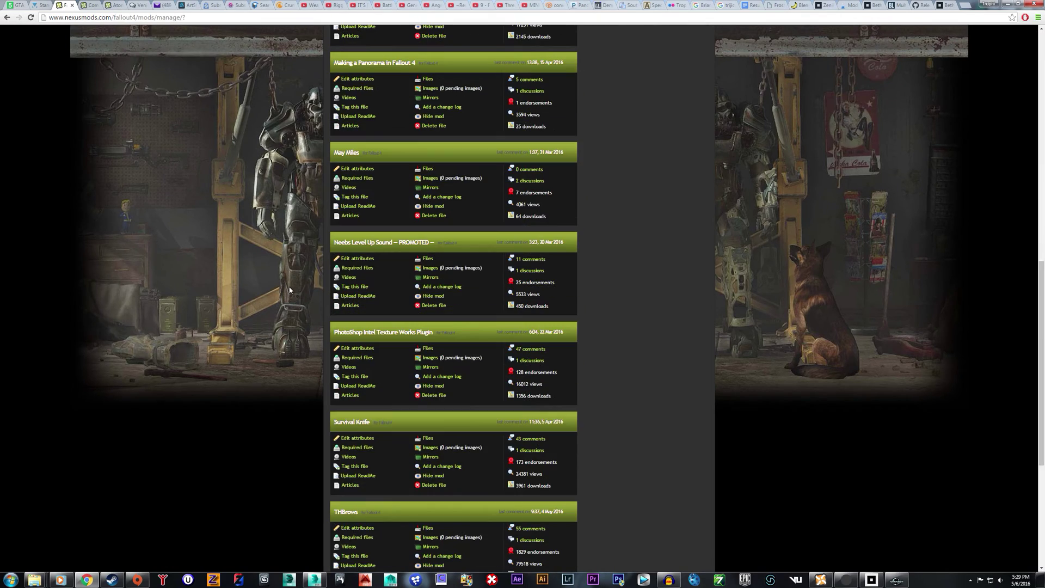
left_click(346, 430)
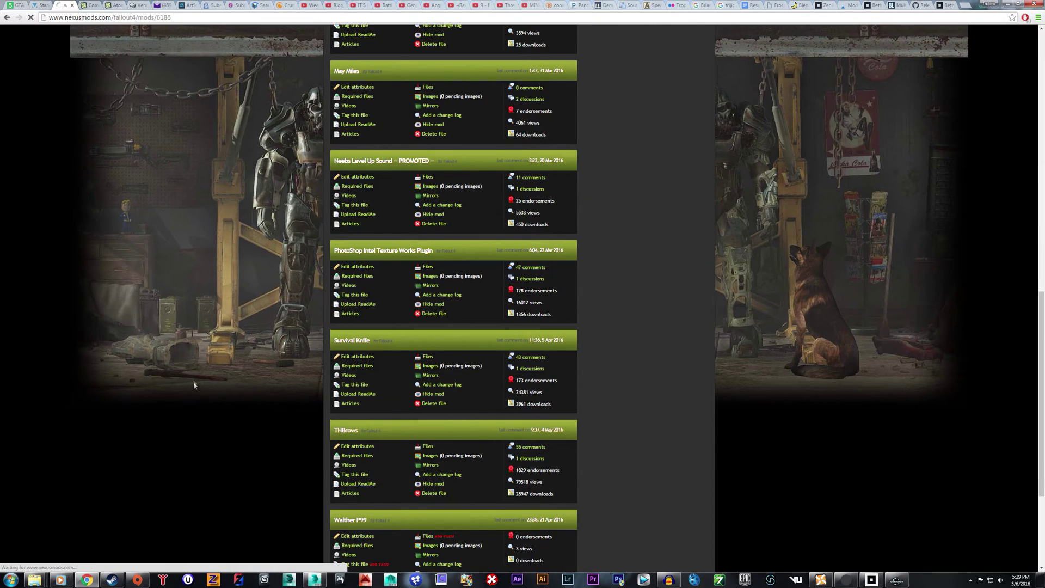
scroll(189, 379, "down", 5)
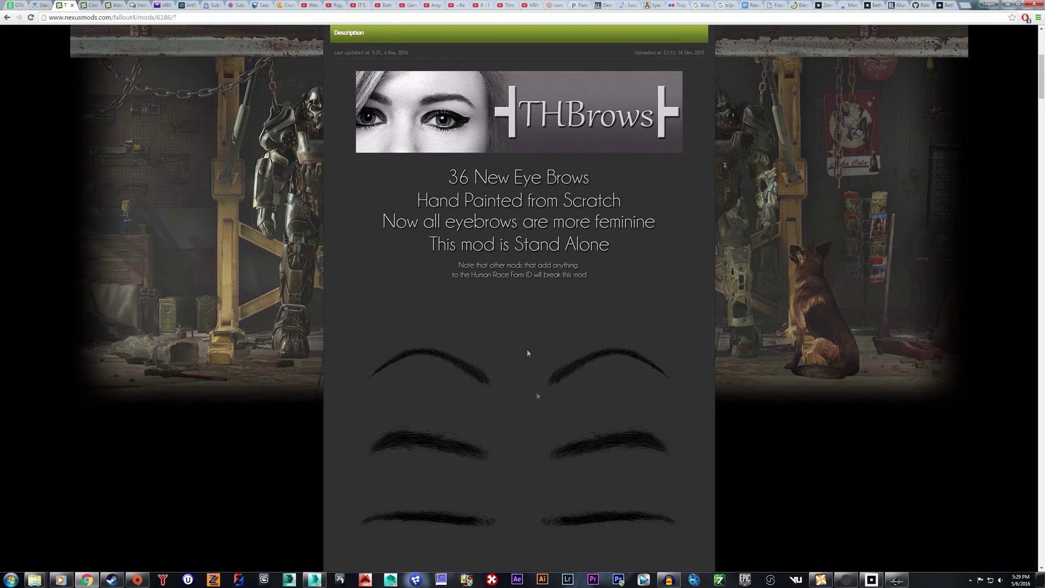
Open the first photostream photo, view its BBCode share sizes, and close the share dialog.
left_click(680, 5)
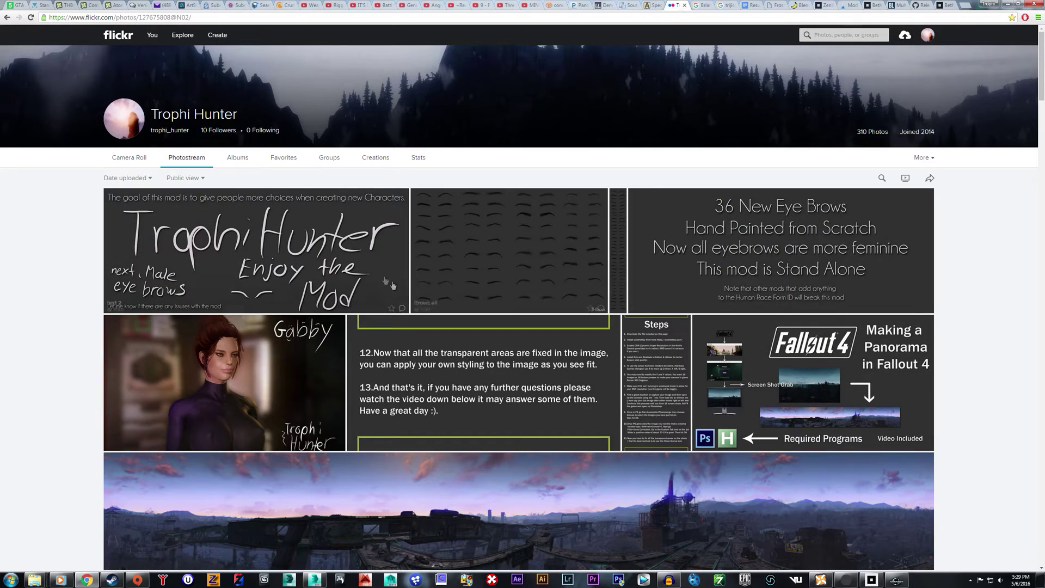
left_click(338, 237)
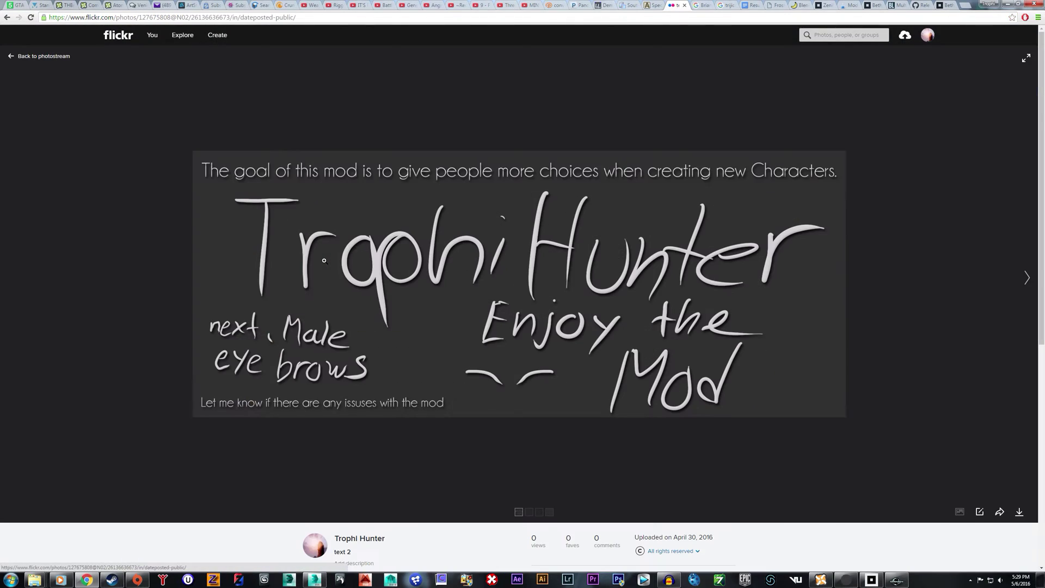
left_click(1001, 513)
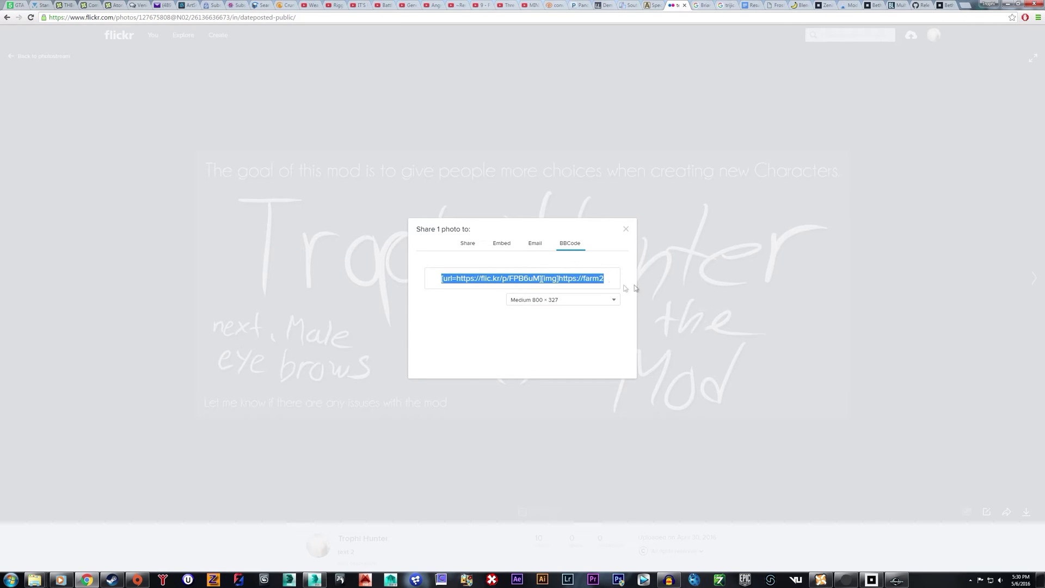
left_click(550, 305)
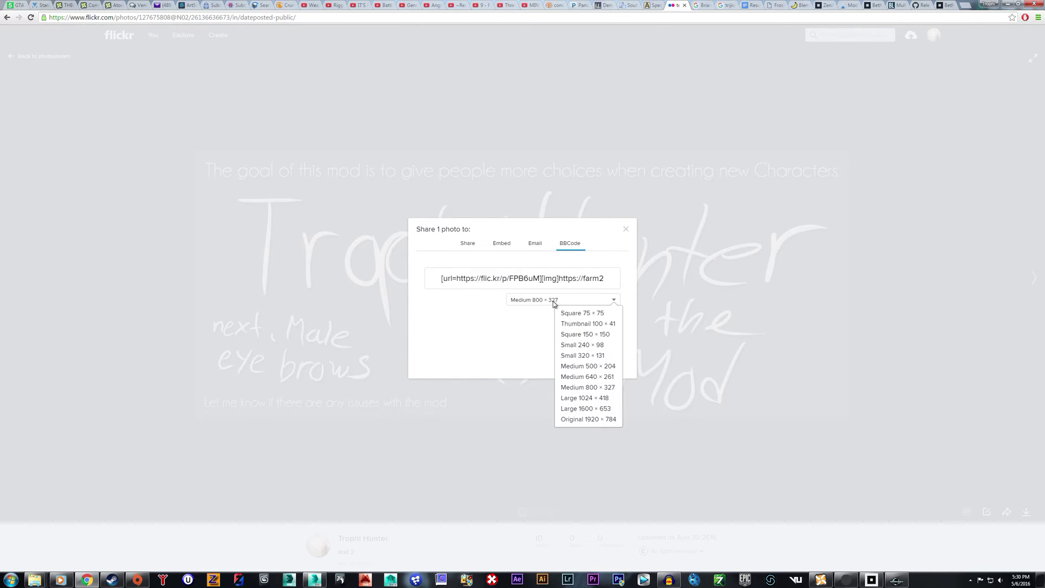
left_click(516, 339)
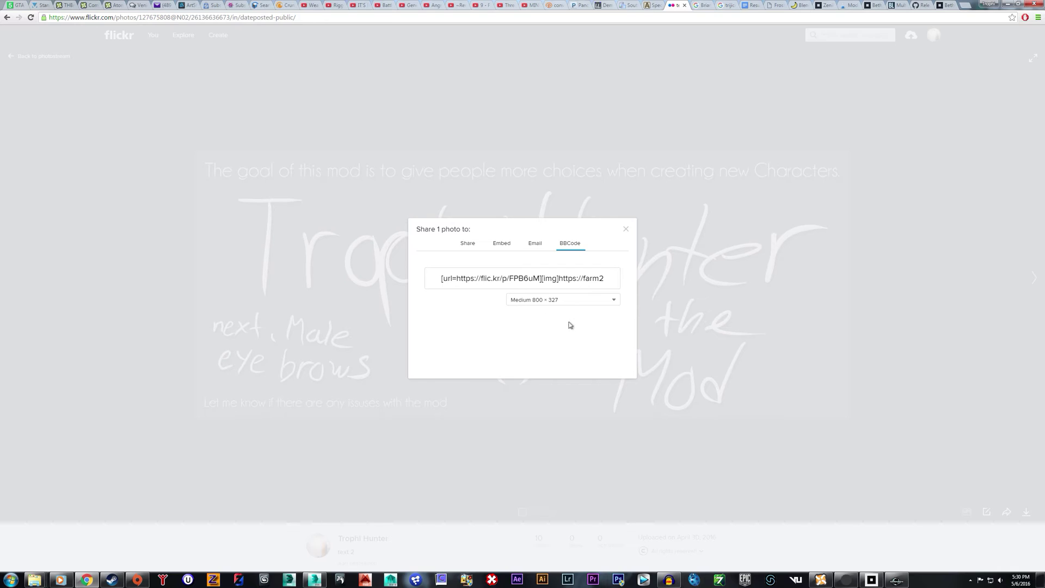
left_click(626, 229)
Scroll through the THBrows description and eyebrow preview images on Nexus Mods.
left_click(64, 5)
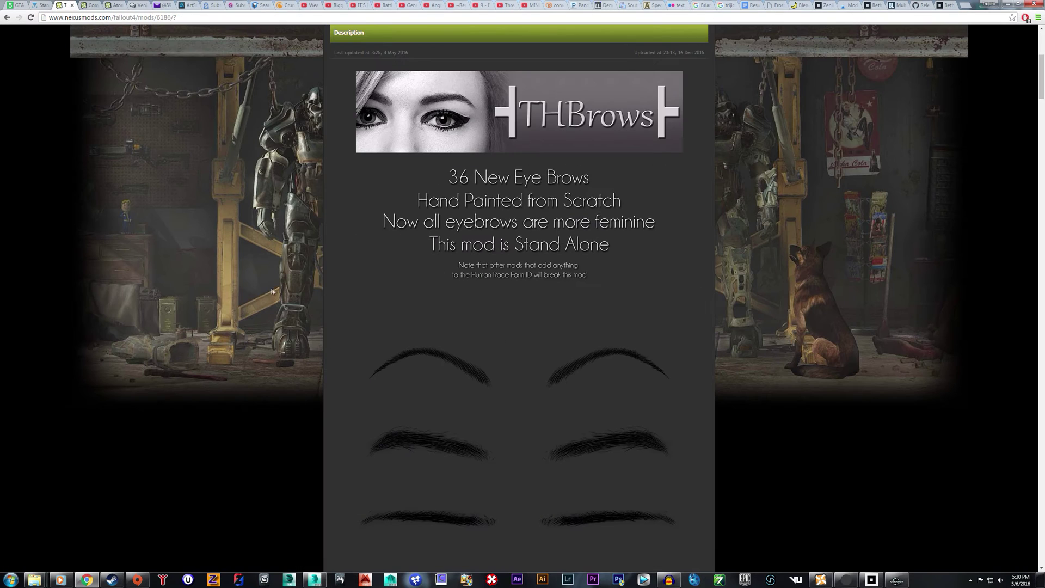
scroll(273, 291, "down", 10)
scroll(273, 291, "down", 6)
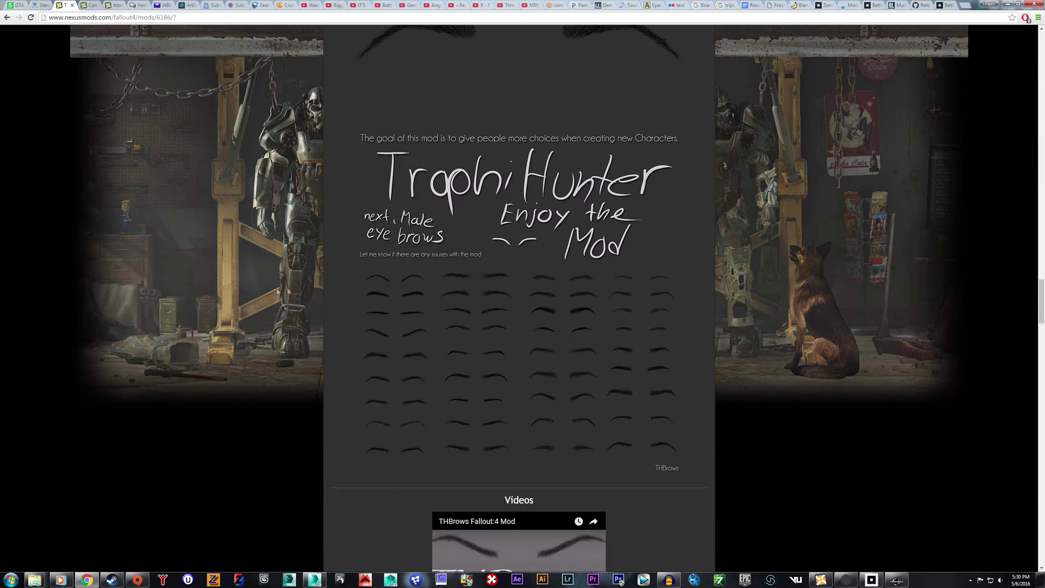
scroll(510, 180, "up", 2)
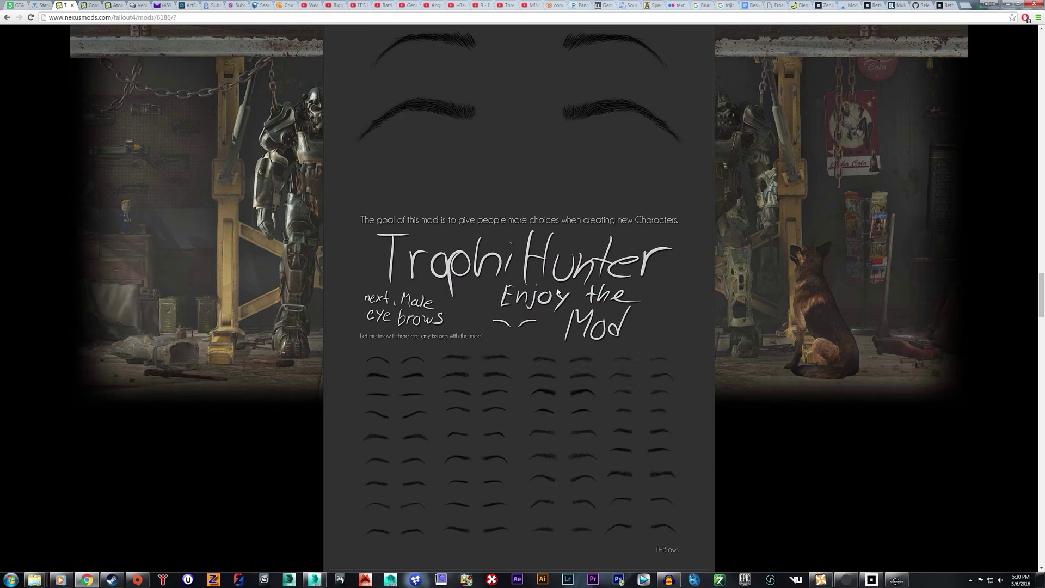
scroll(771, 408, "up", 5)
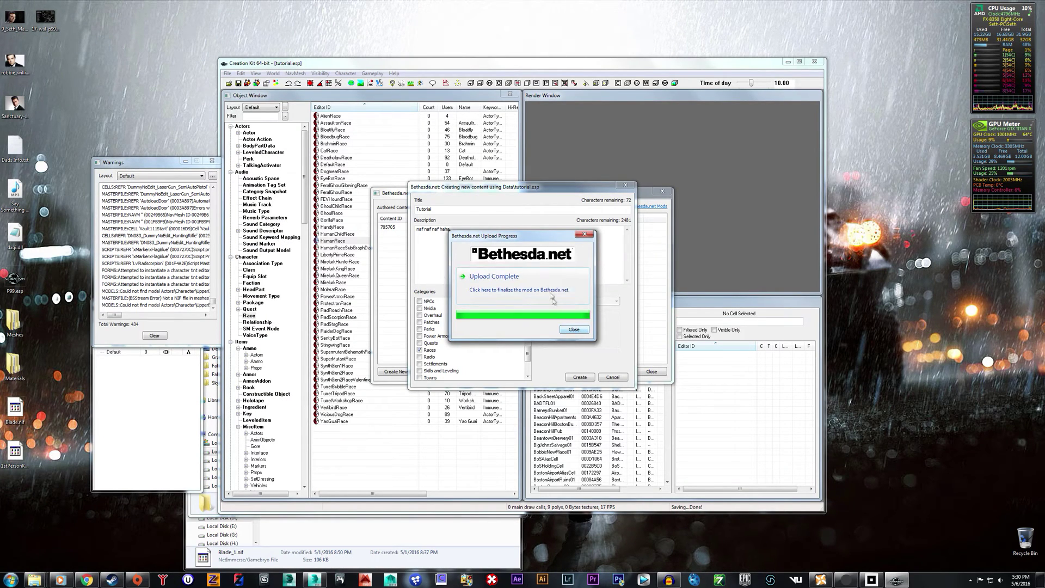
Dismiss Upload Complete, open Tutorial's details, cancel the update, and show the Tutorial row's context menu.
left_click(574, 330)
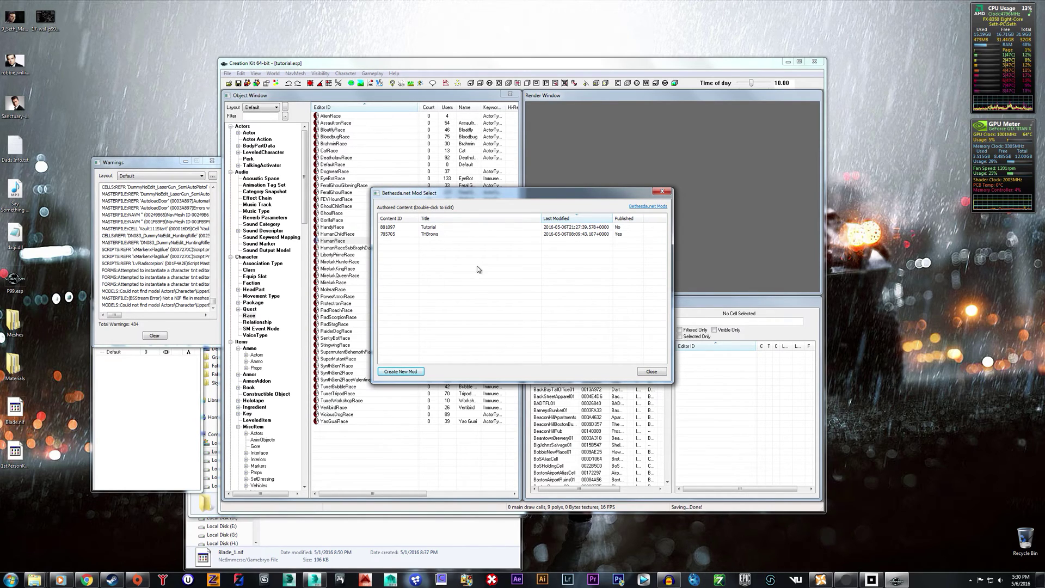
double_click(444, 229)
left_click(571, 379)
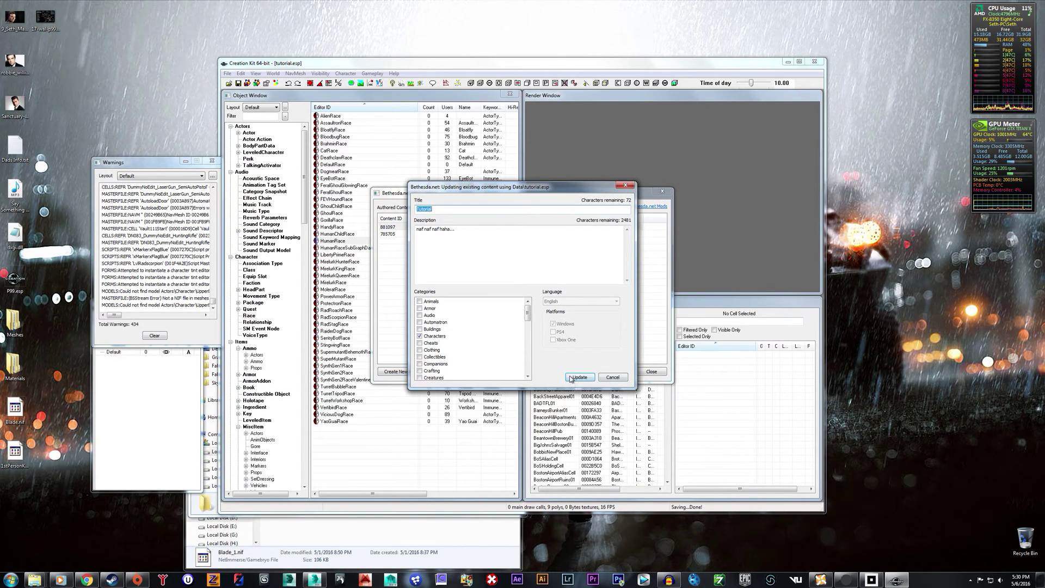
left_click(613, 377)
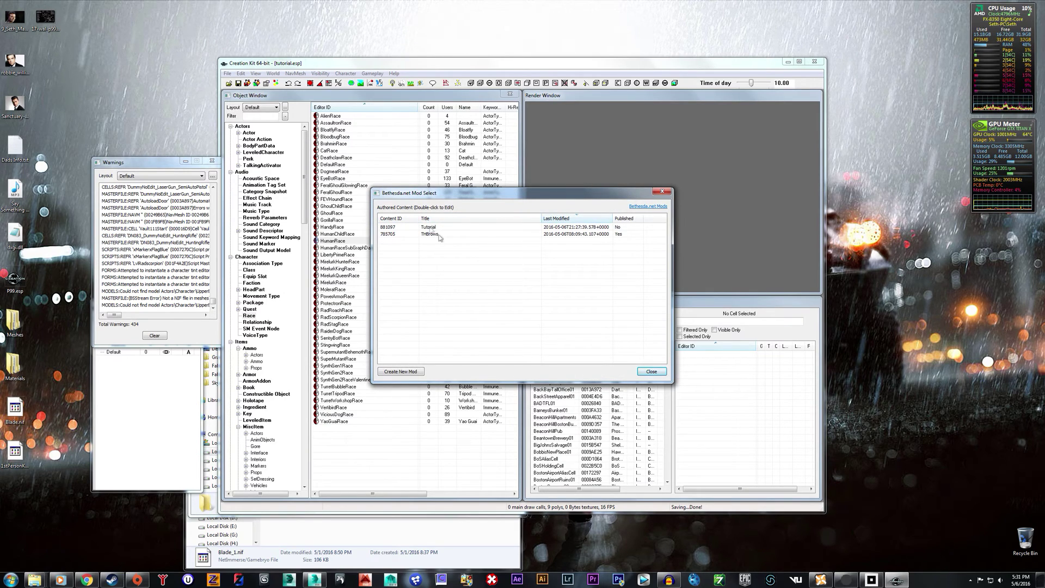
right_click(554, 229)
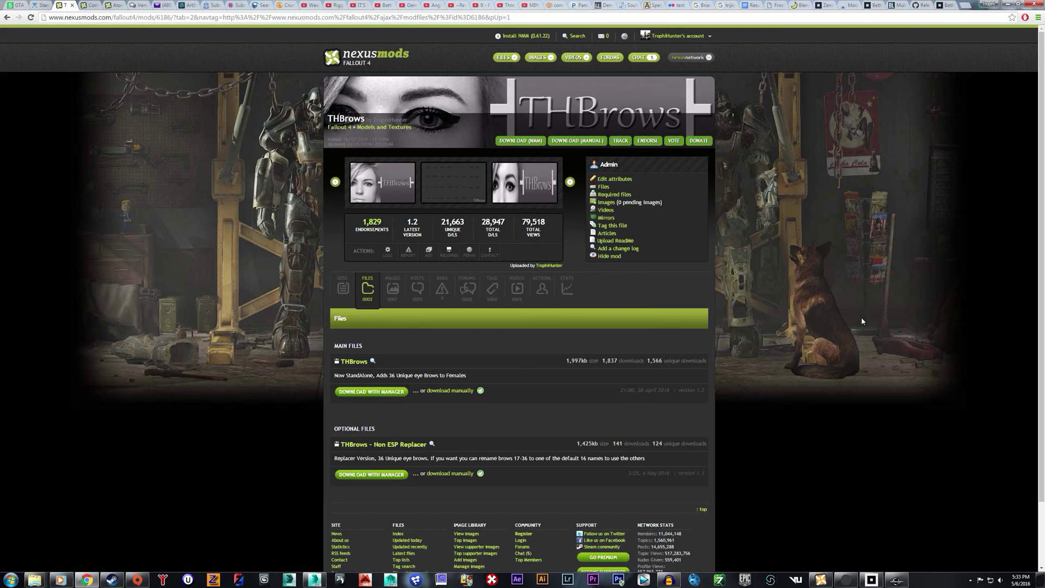
Minimize the Bethesda.net Launcher, review HumanRace's Race Tinting tab, close it, and select HumanRace.
left_click(872, 580)
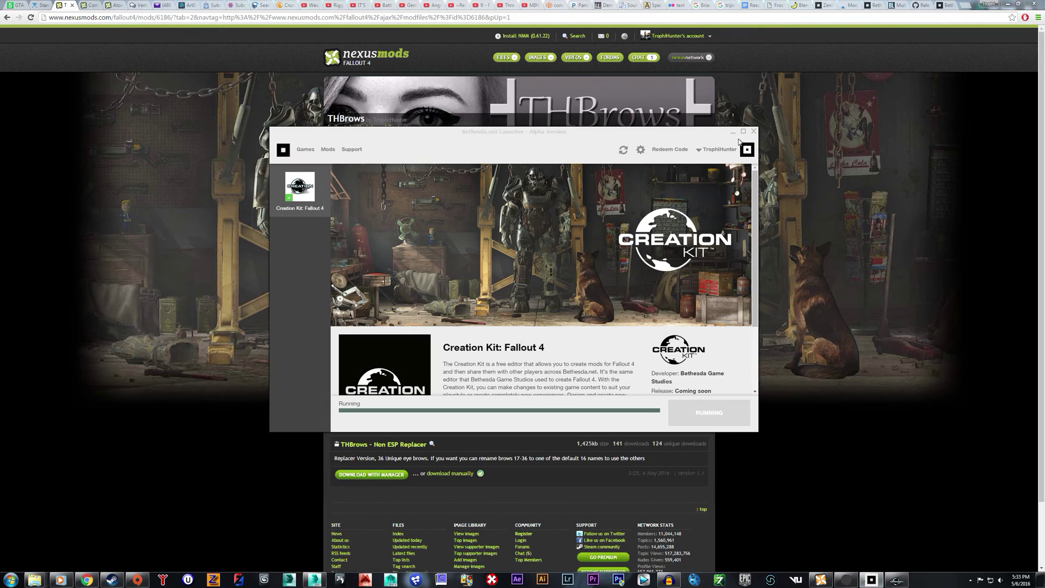
left_click(735, 133)
left_click(896, 580)
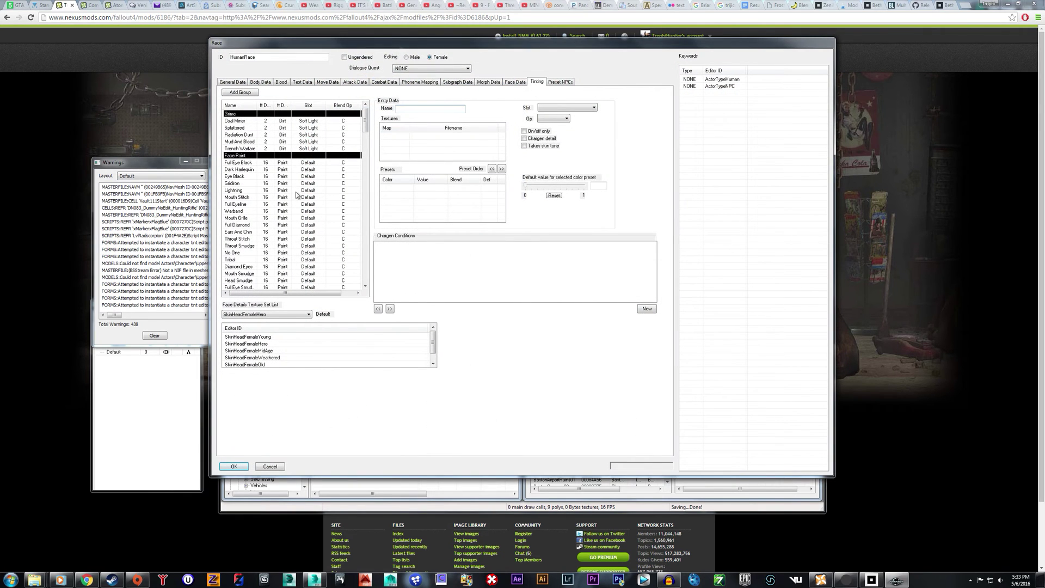
scroll(366, 123, "down", 3)
scroll(366, 124, "up", 3)
left_click(271, 467)
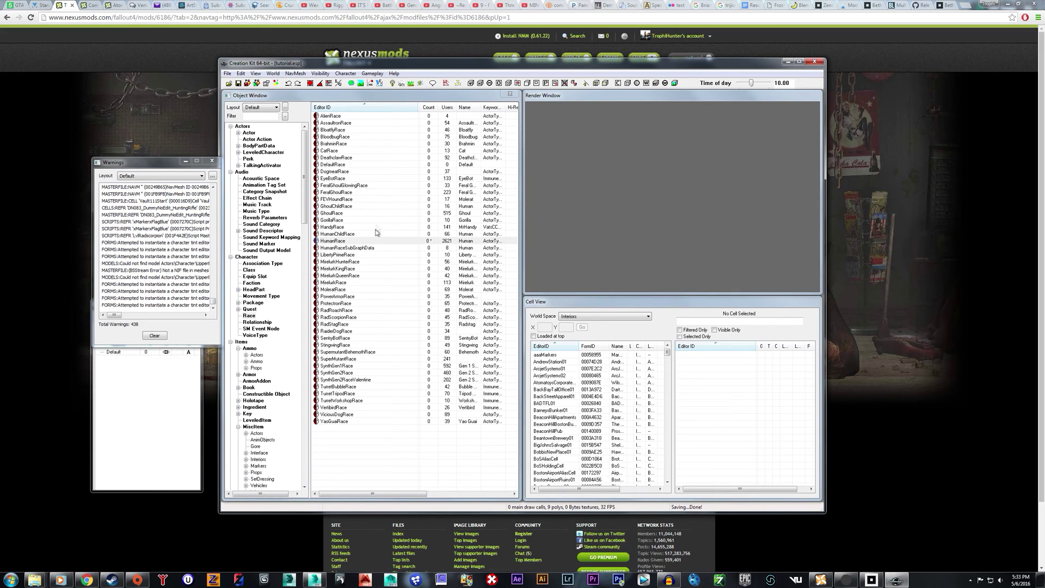
left_click(368, 241)
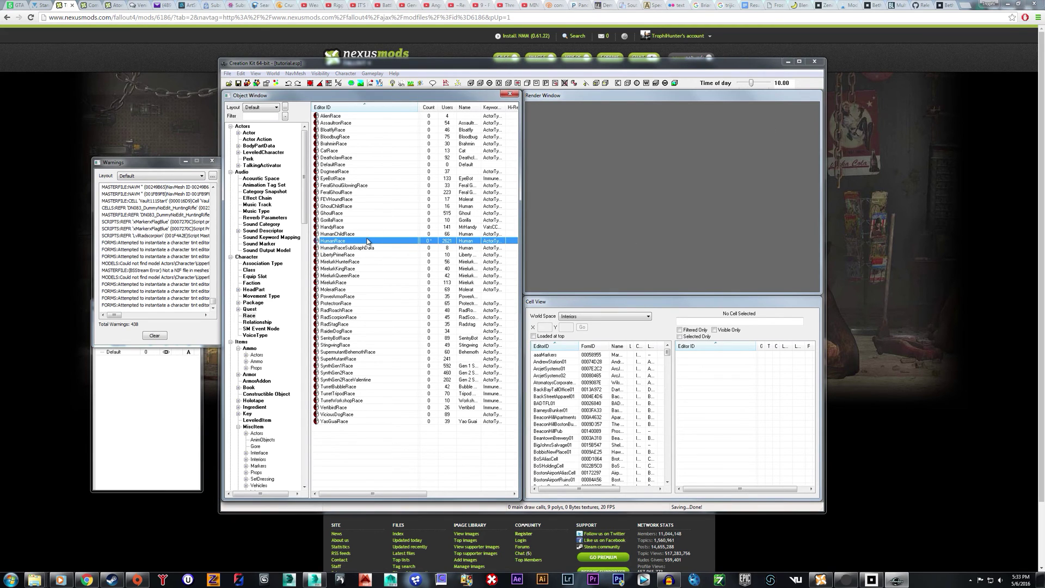
Read the 'Standalone textures' conversation on Nexus Forums, then minimize Chrome.
left_click(33, 29)
key("ctrl+shift+Tab")
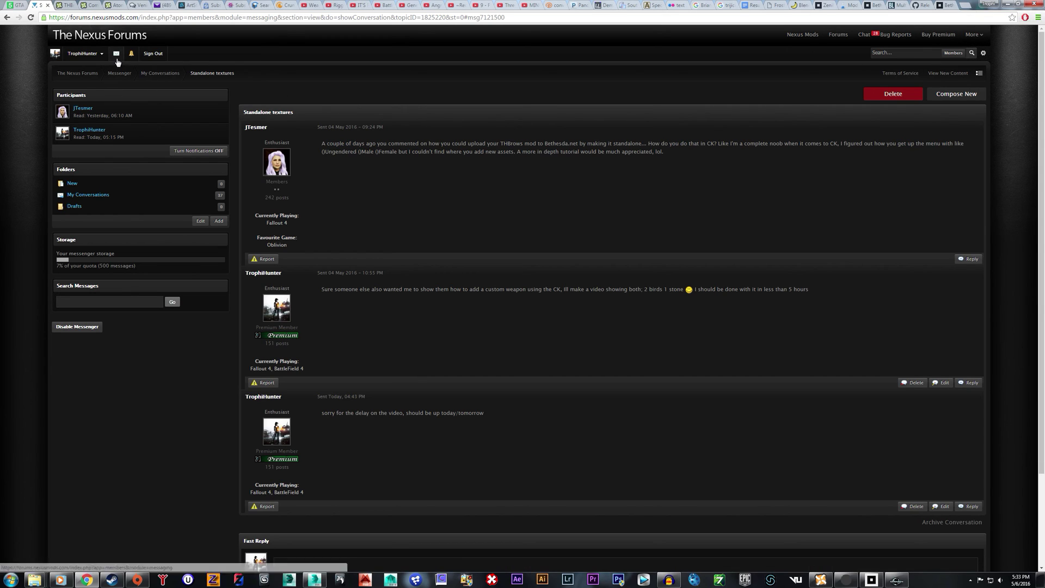
left_click(1005, 3)
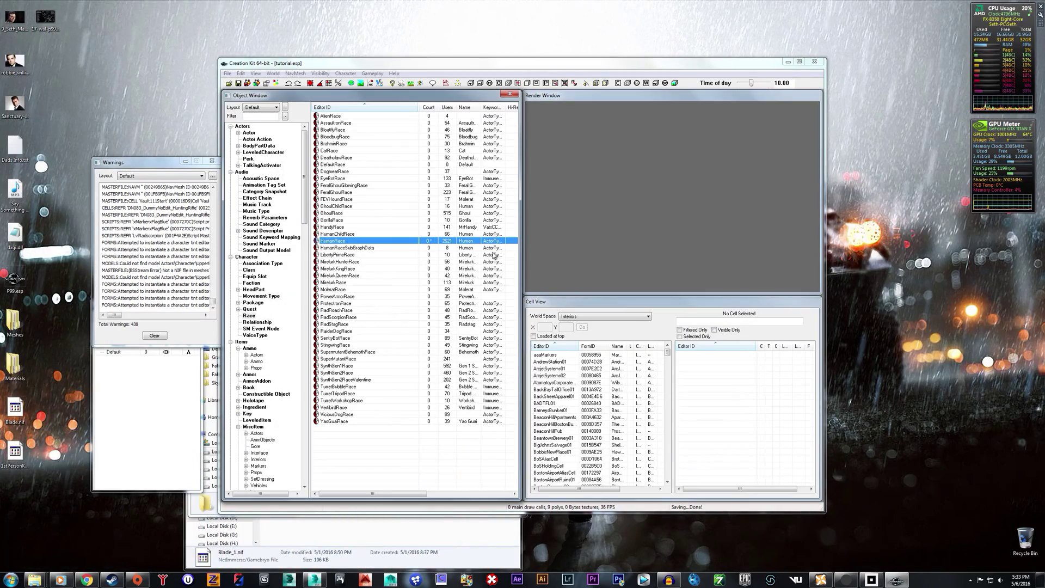